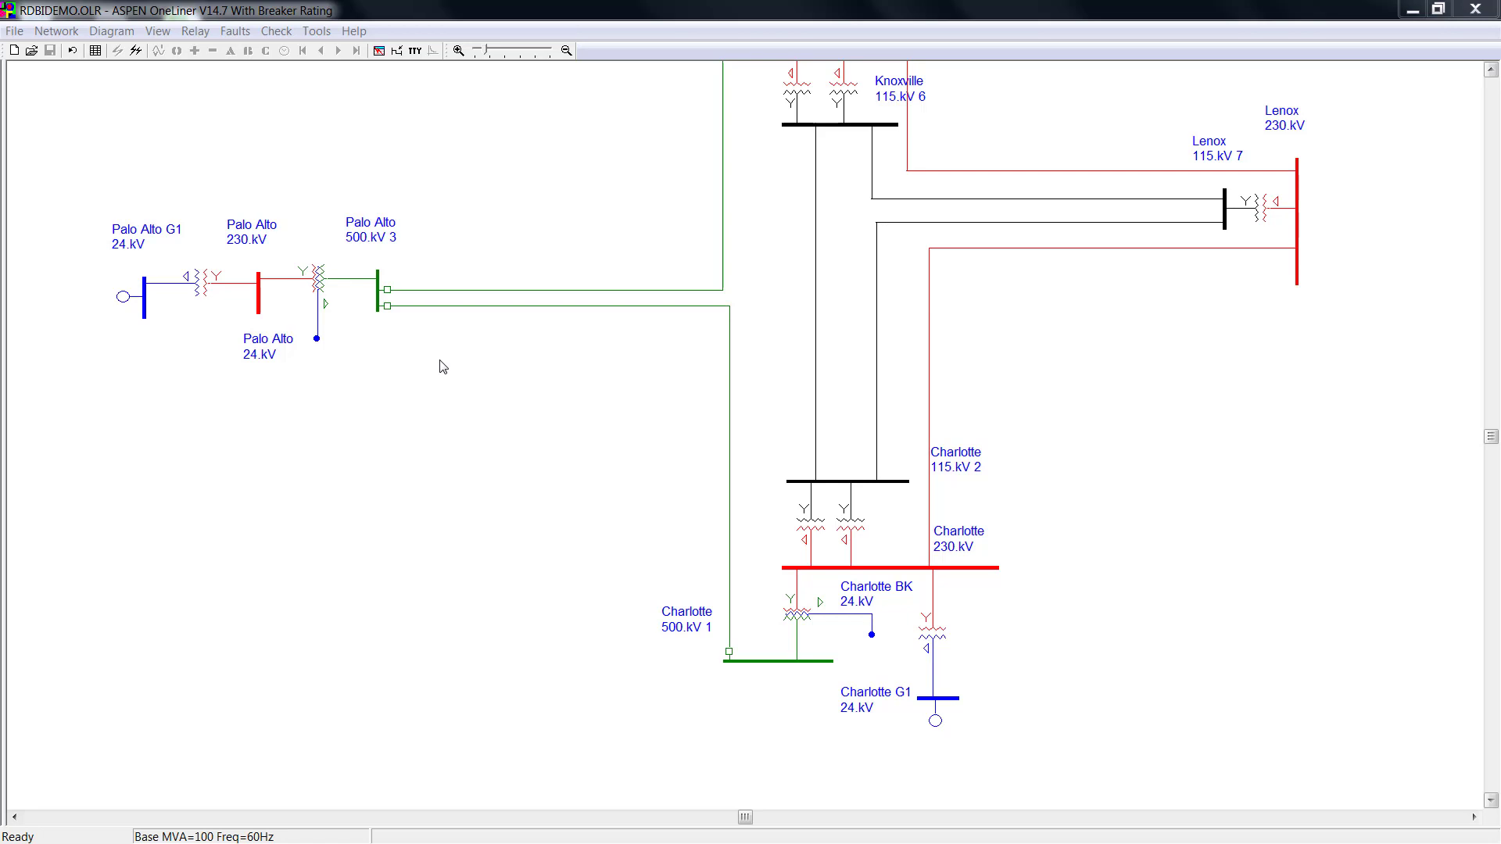
Start an ASPEN Relay Database import into the Palo Alto–Knoxville relay group, choosing PALO ALTO and SEL-421.
double_click(387, 290)
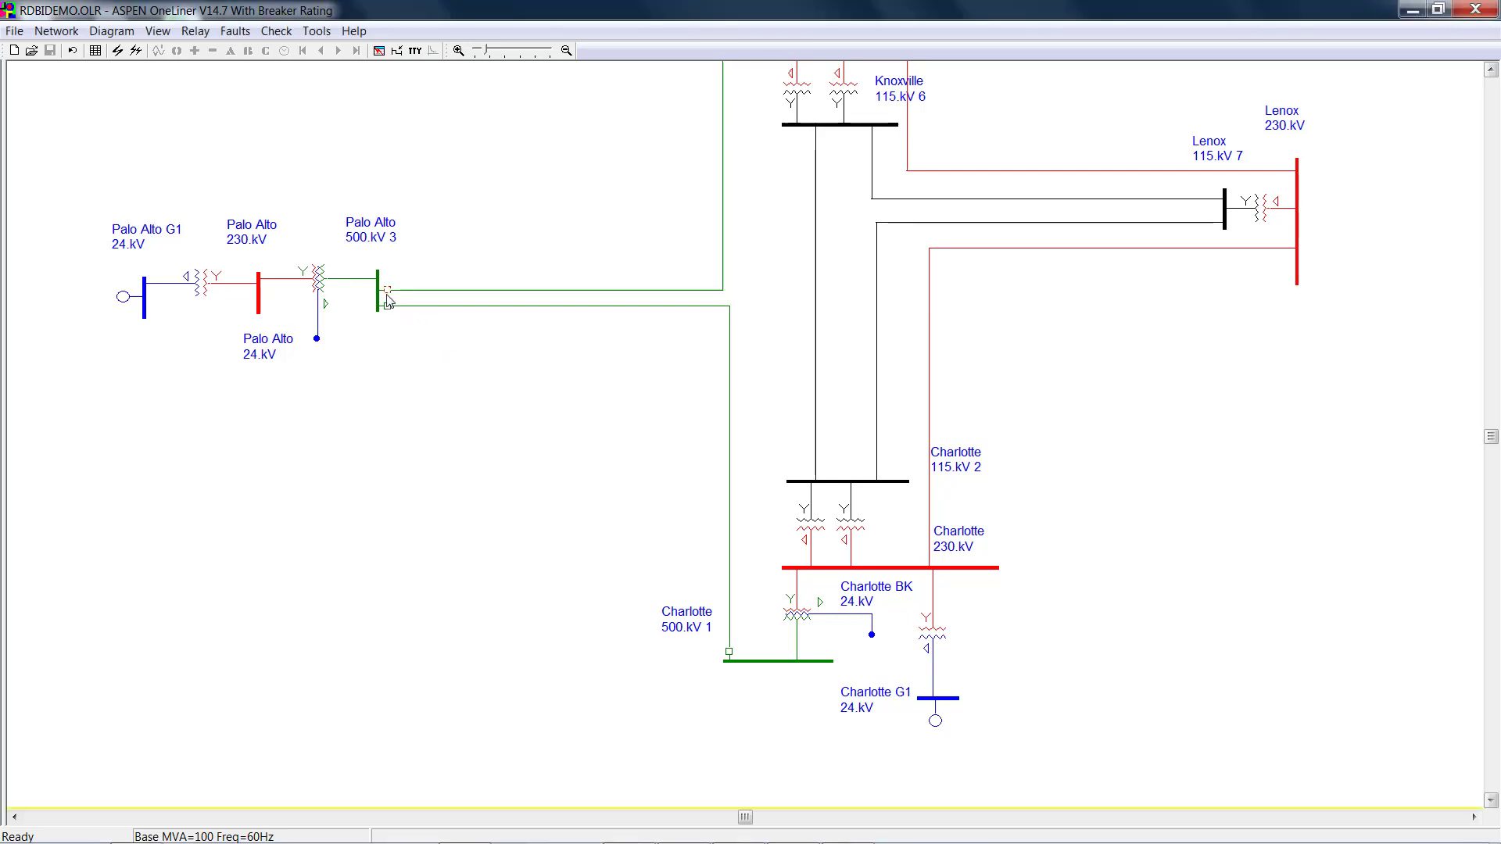
click(918, 346)
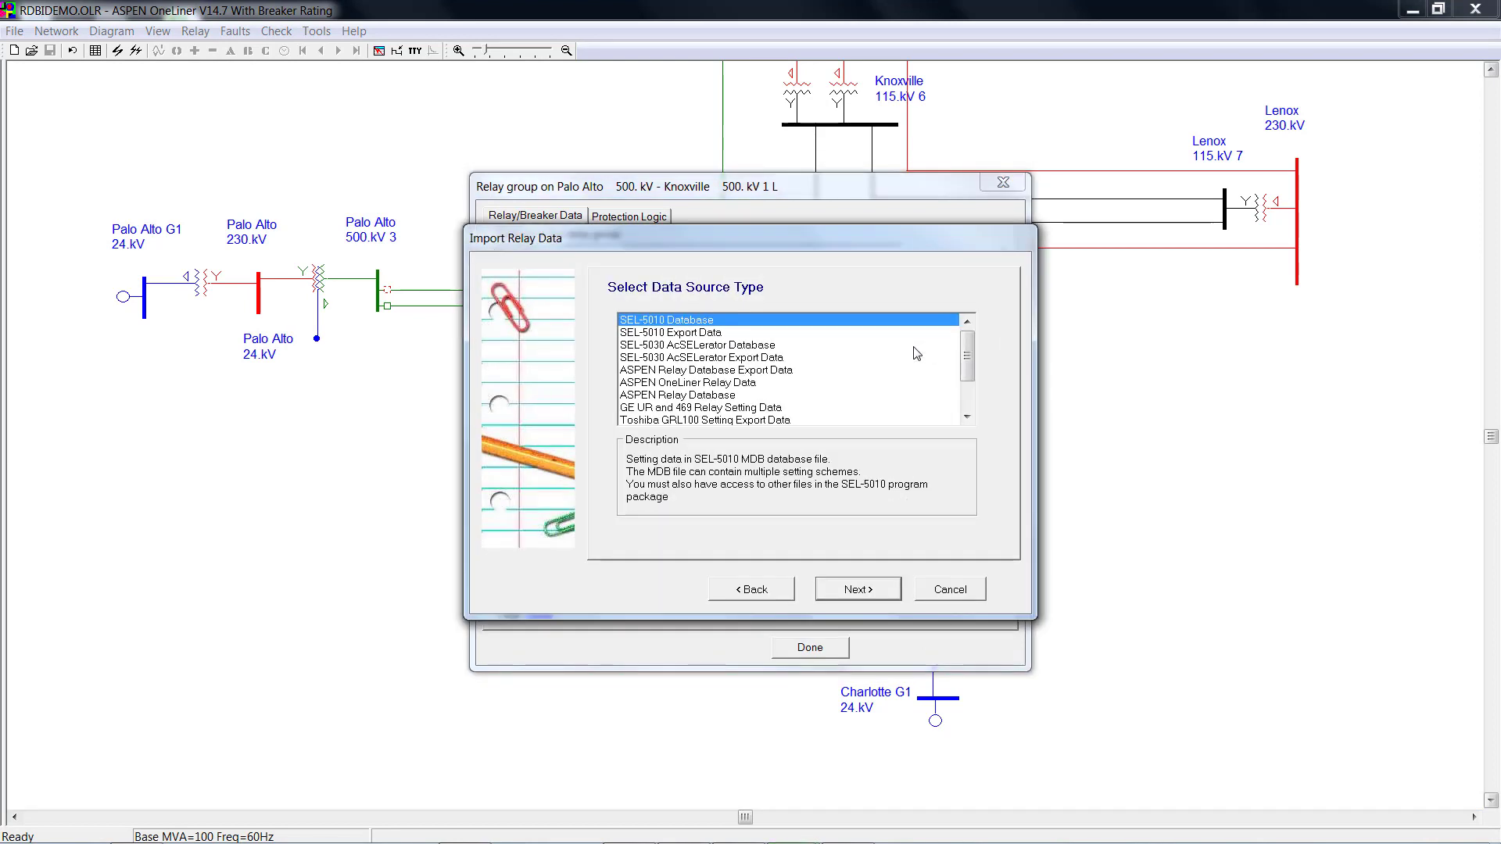
click(742, 395)
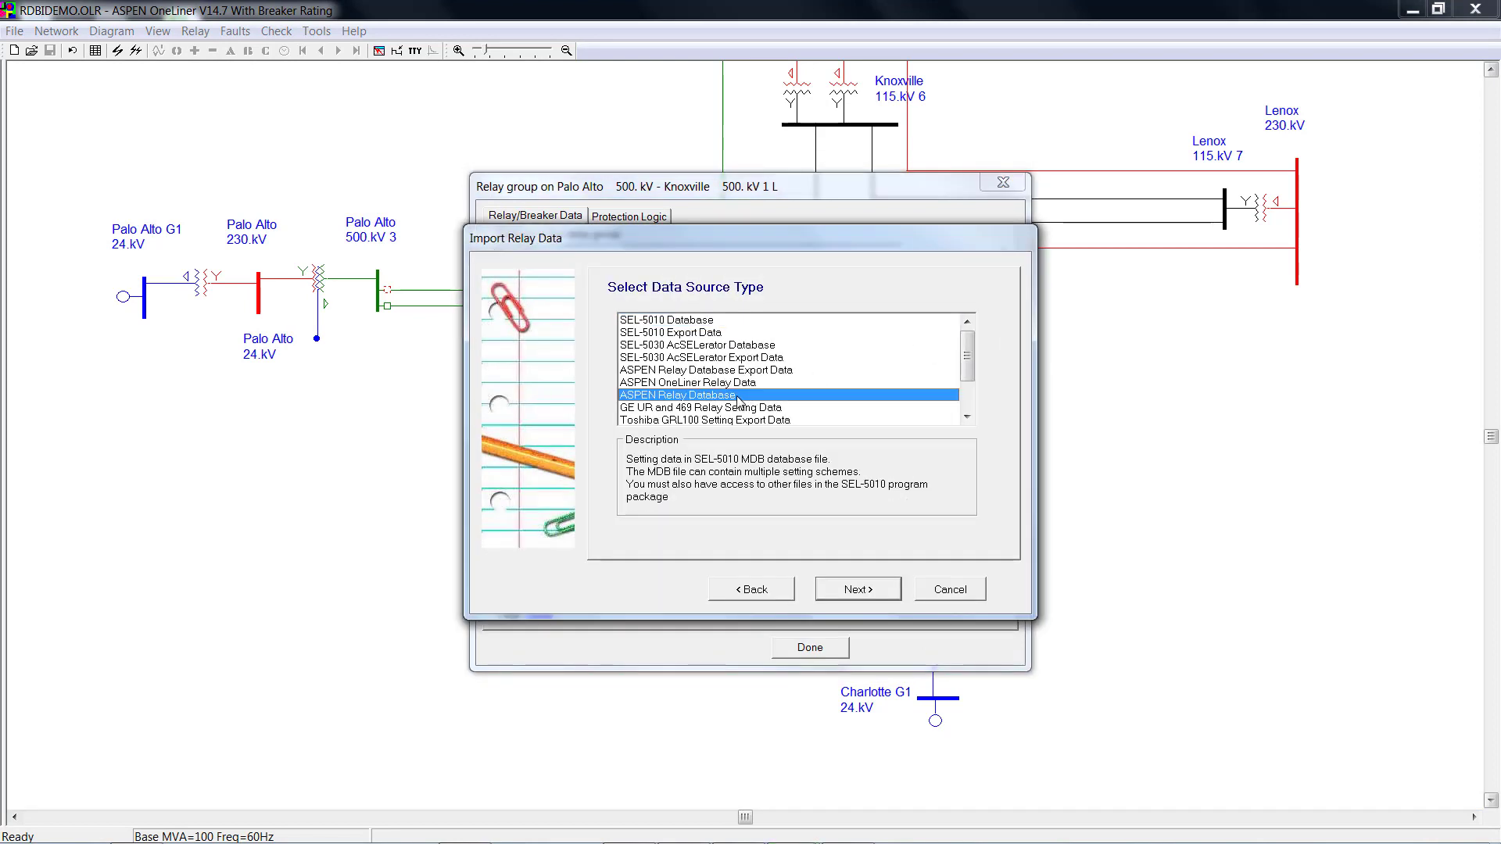
click(887, 593)
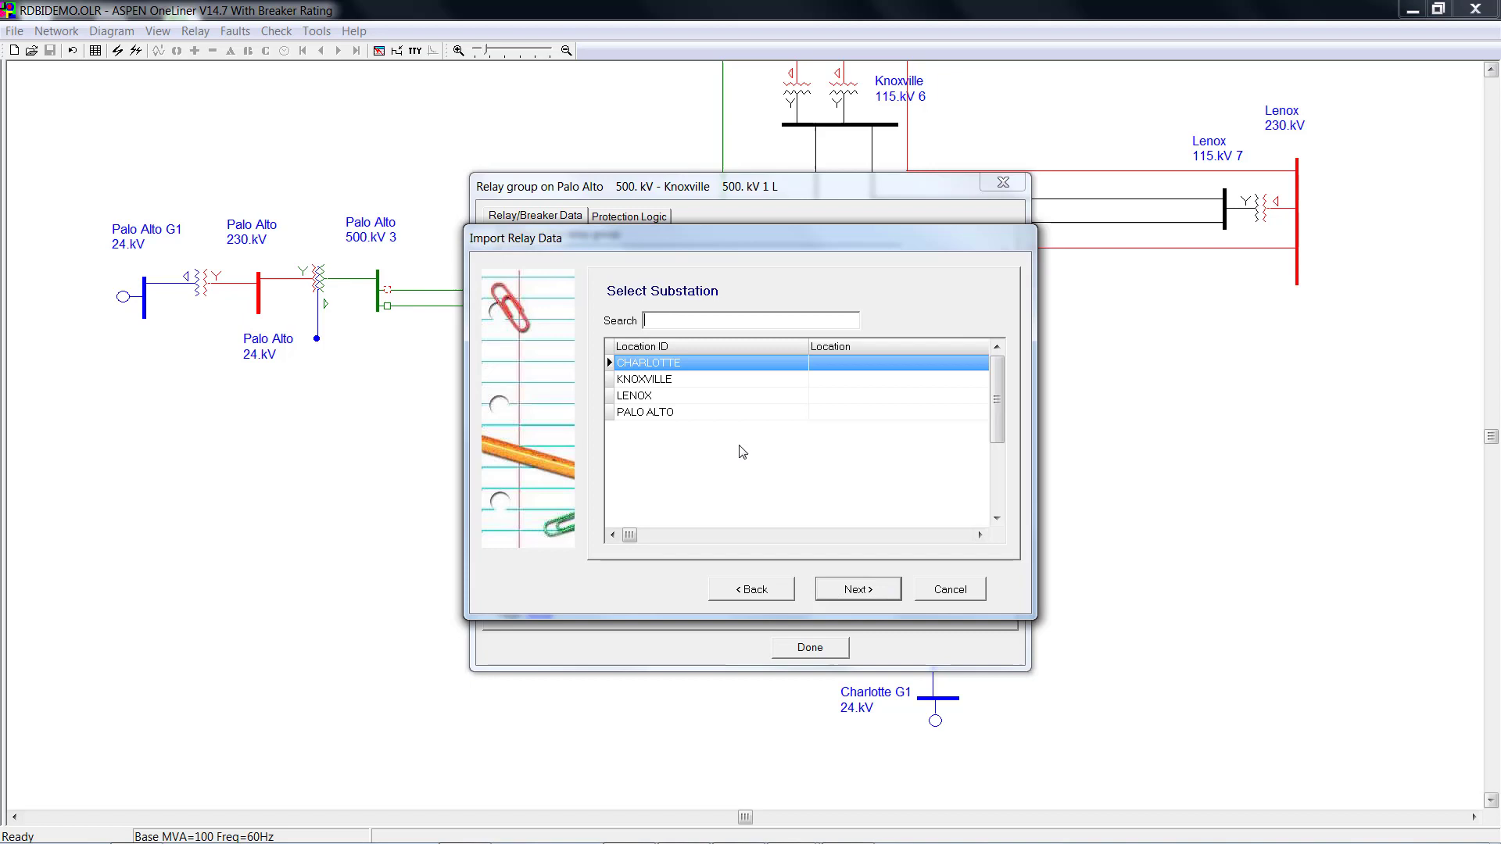
click(712, 412)
click(881, 591)
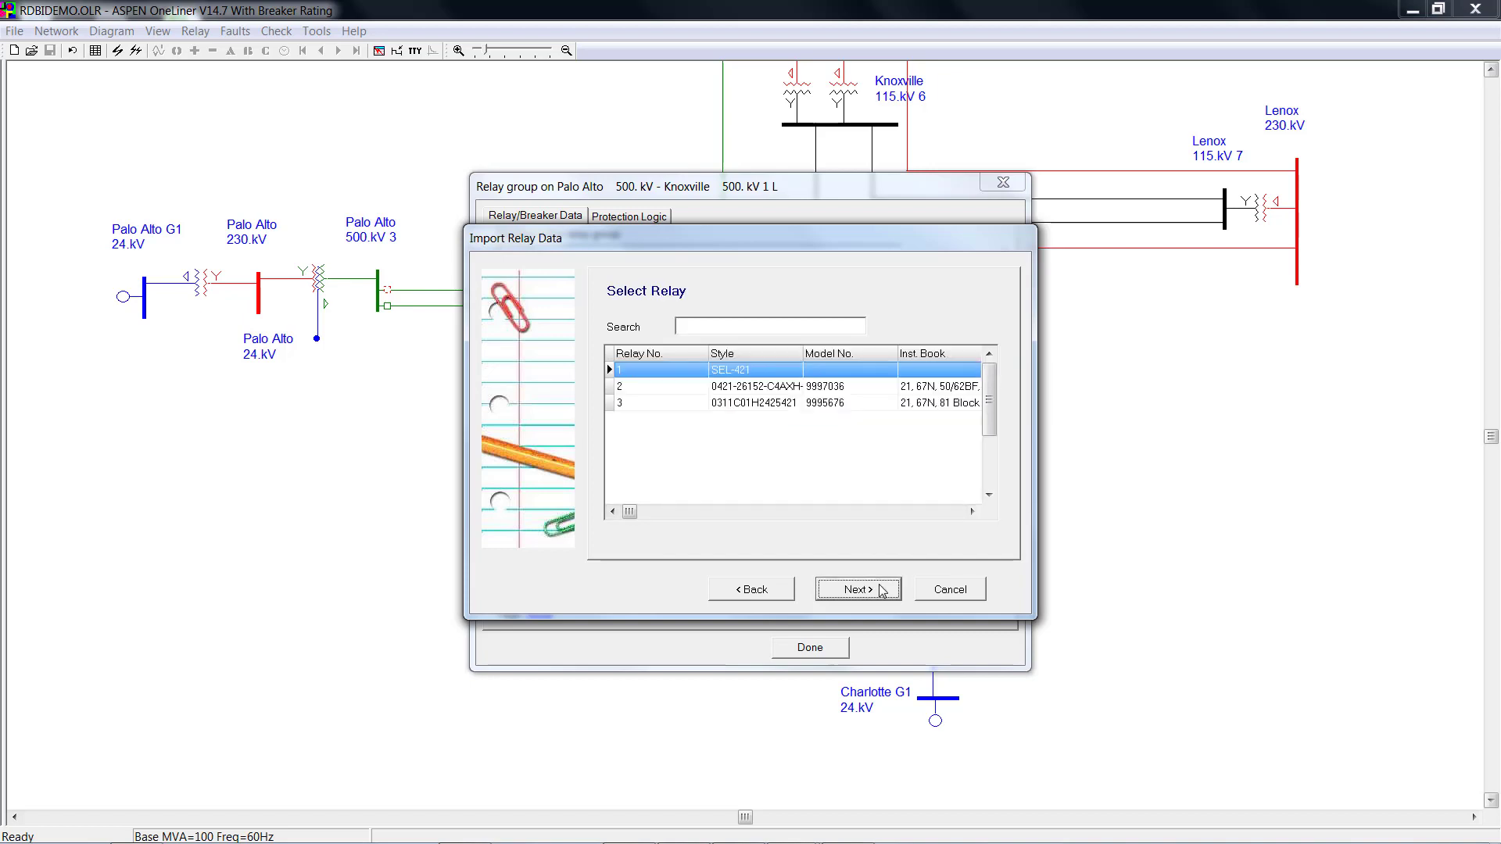
click(882, 592)
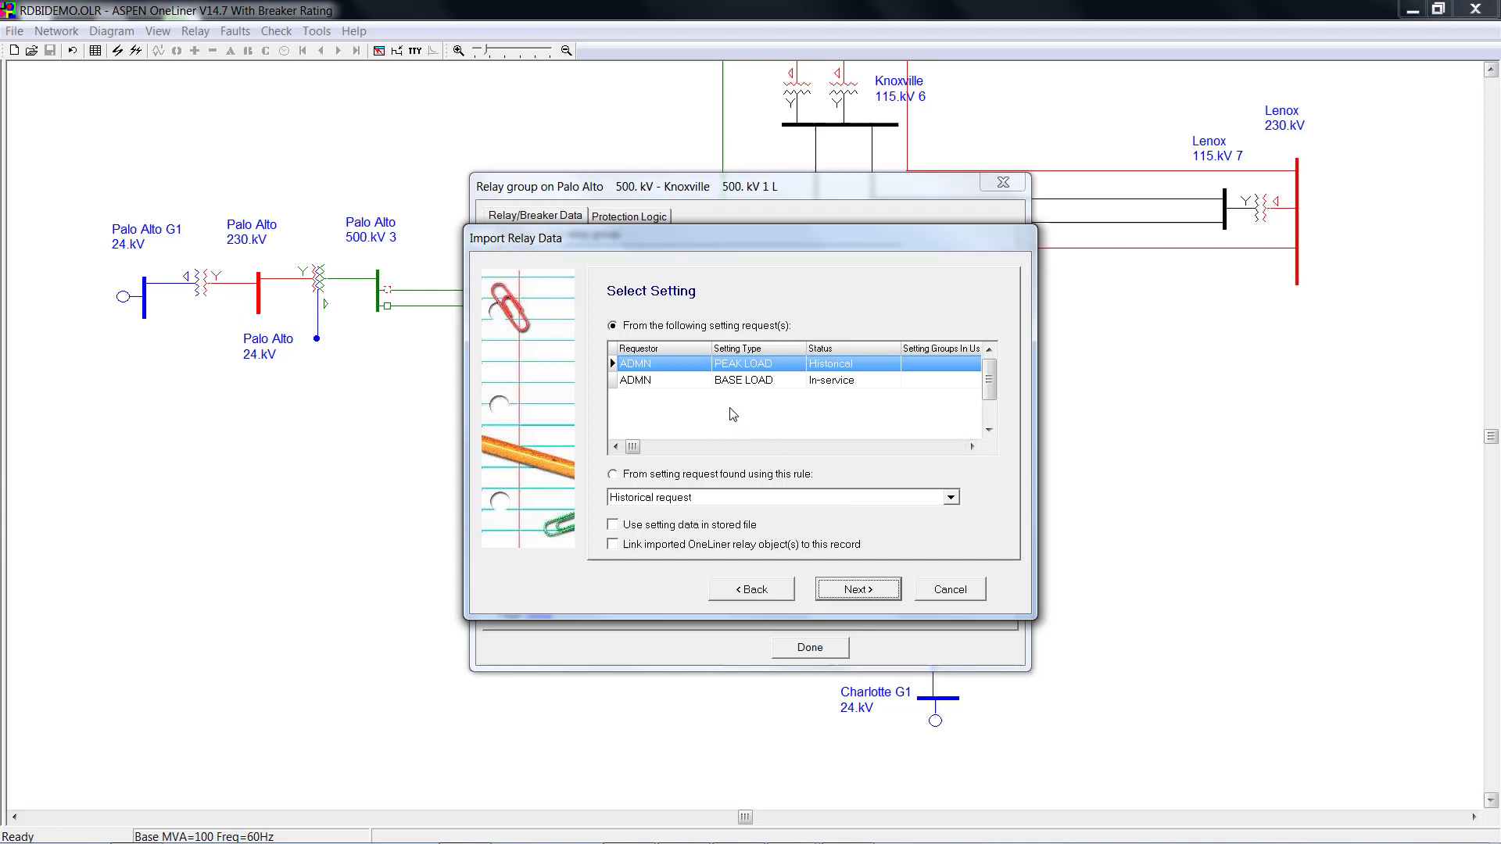
Keep the listed PEAK LOAD setting request and enable linking imported relays to the database record.
click(623, 474)
click(952, 499)
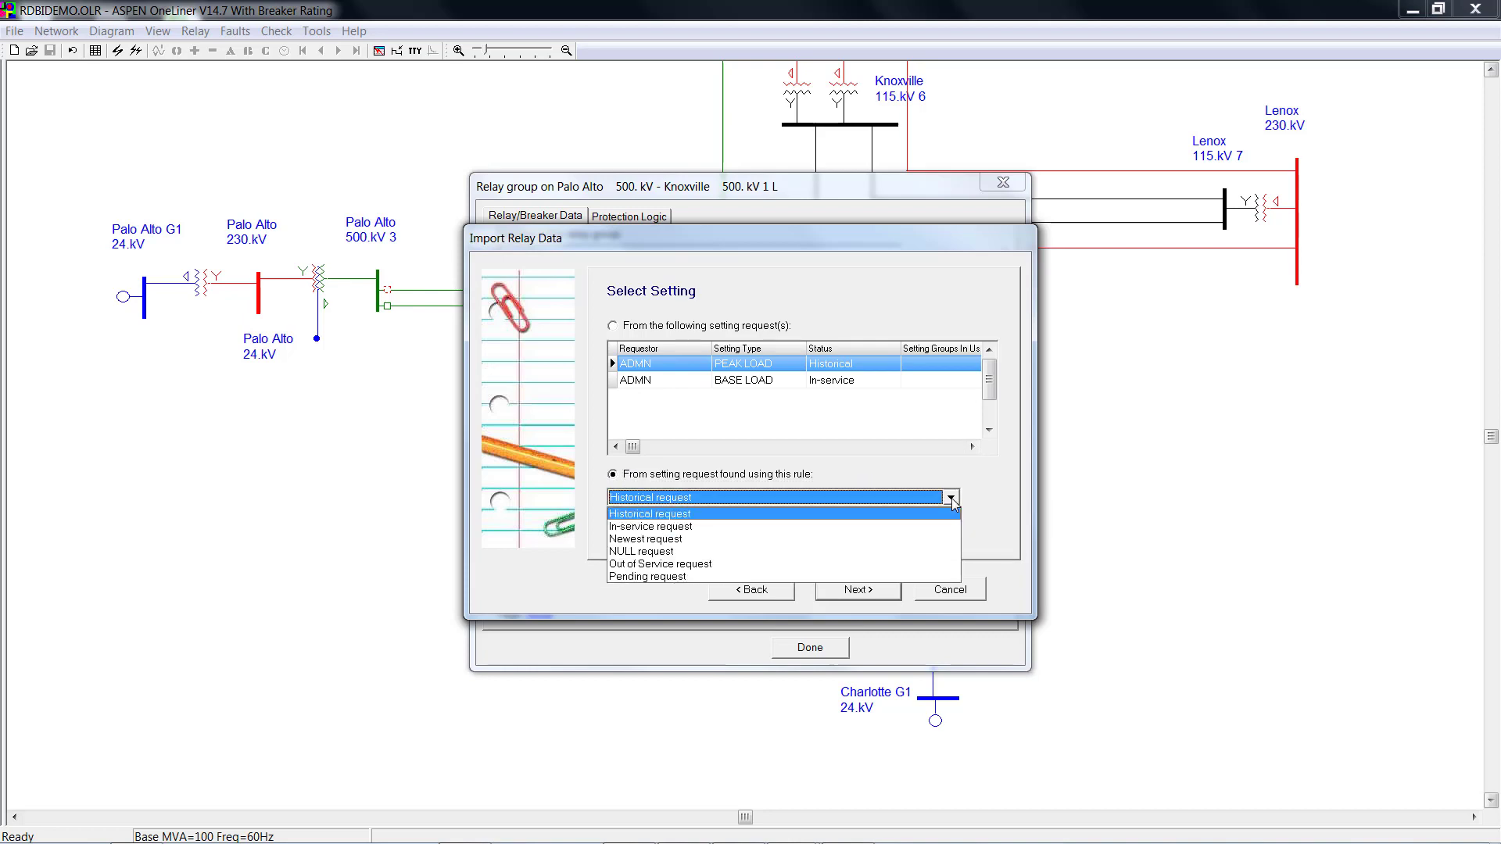
click(951, 499)
click(613, 326)
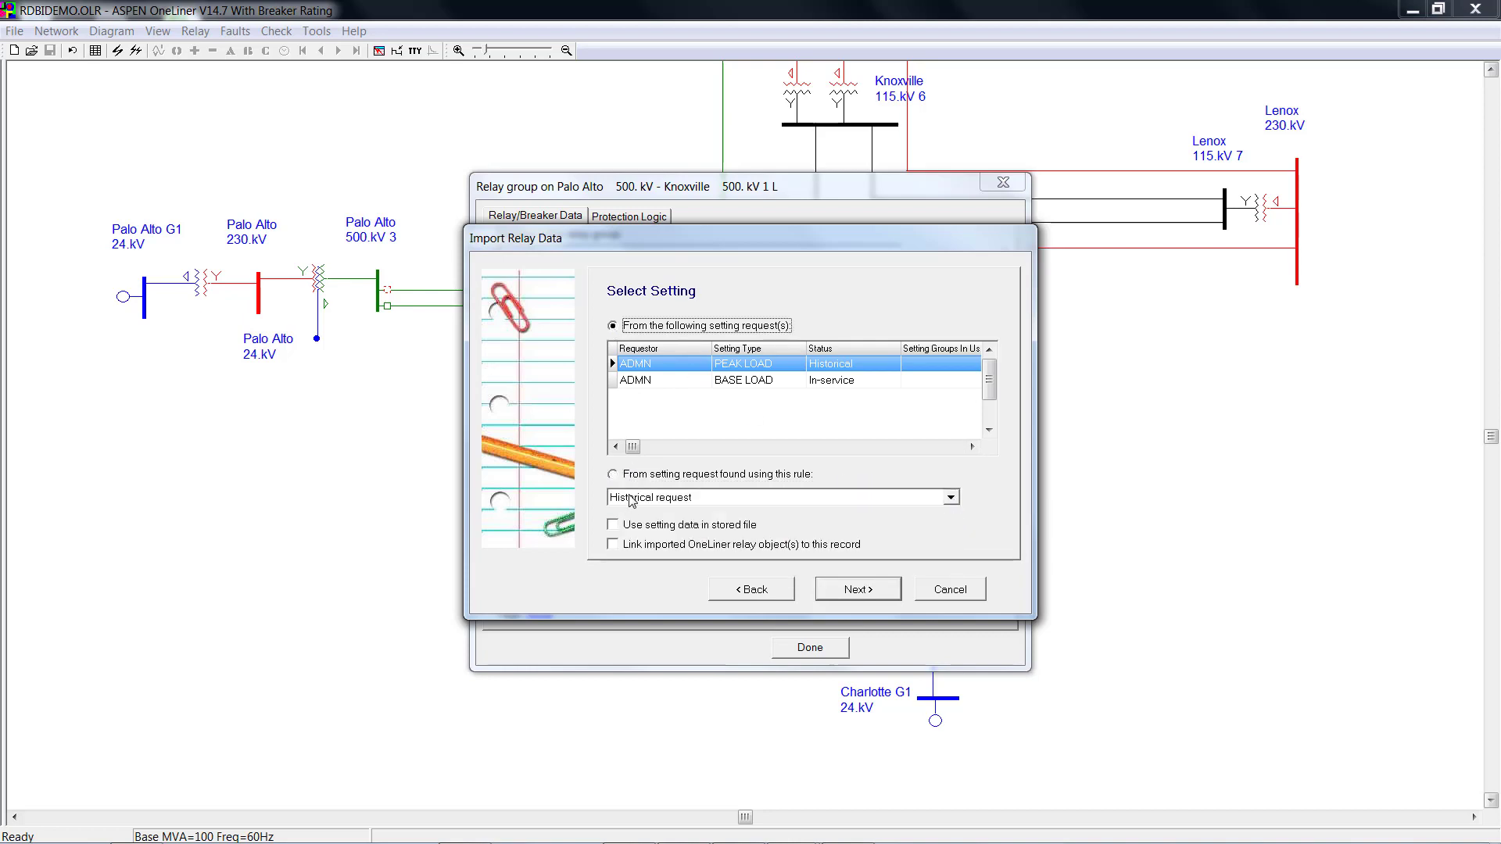
click(613, 545)
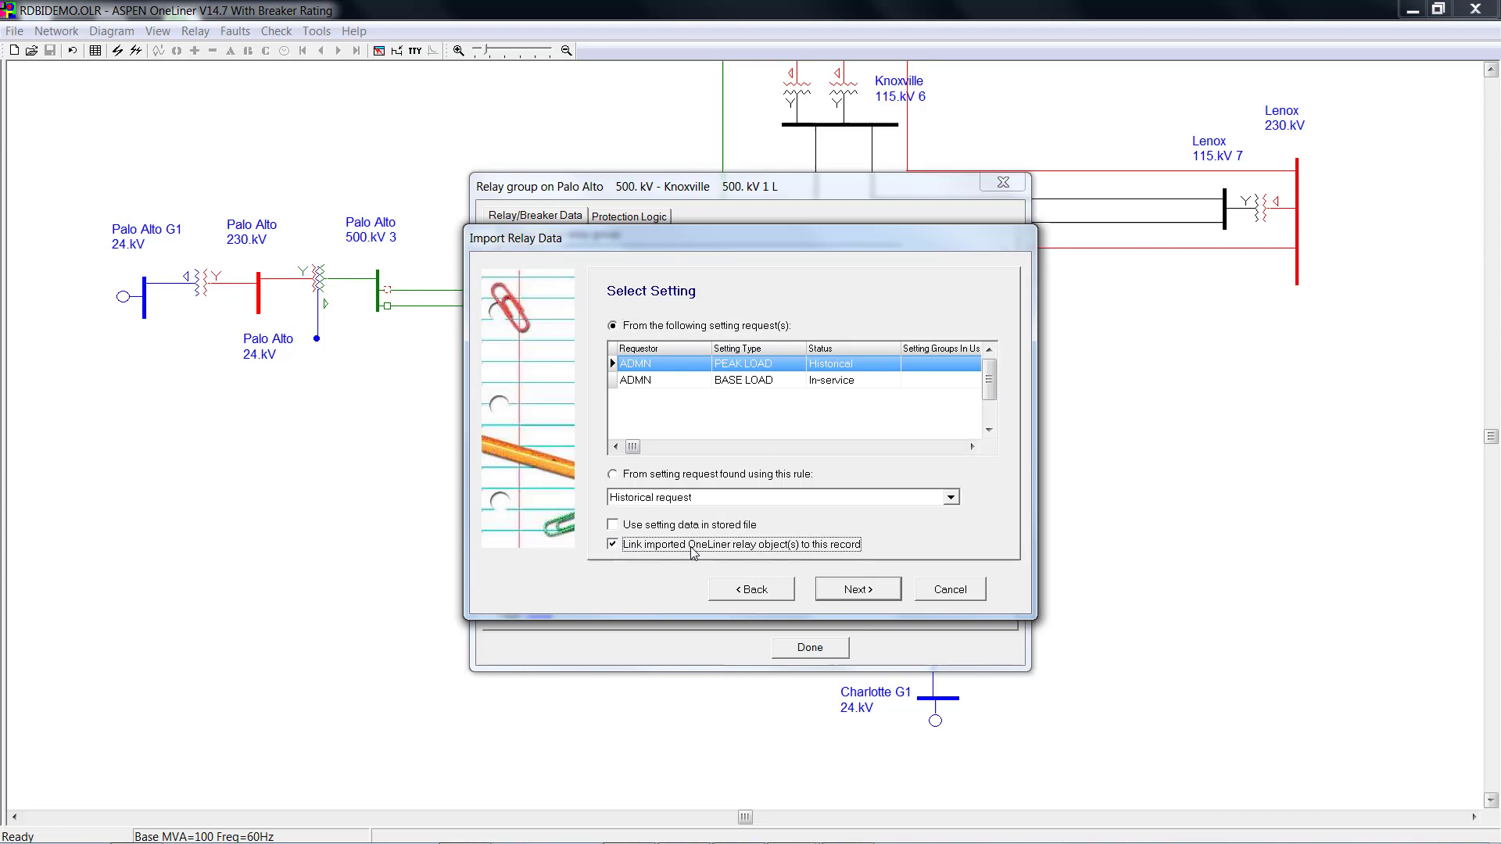
Select only the E21G, E21P and E50P2 elements for import.
click(865, 593)
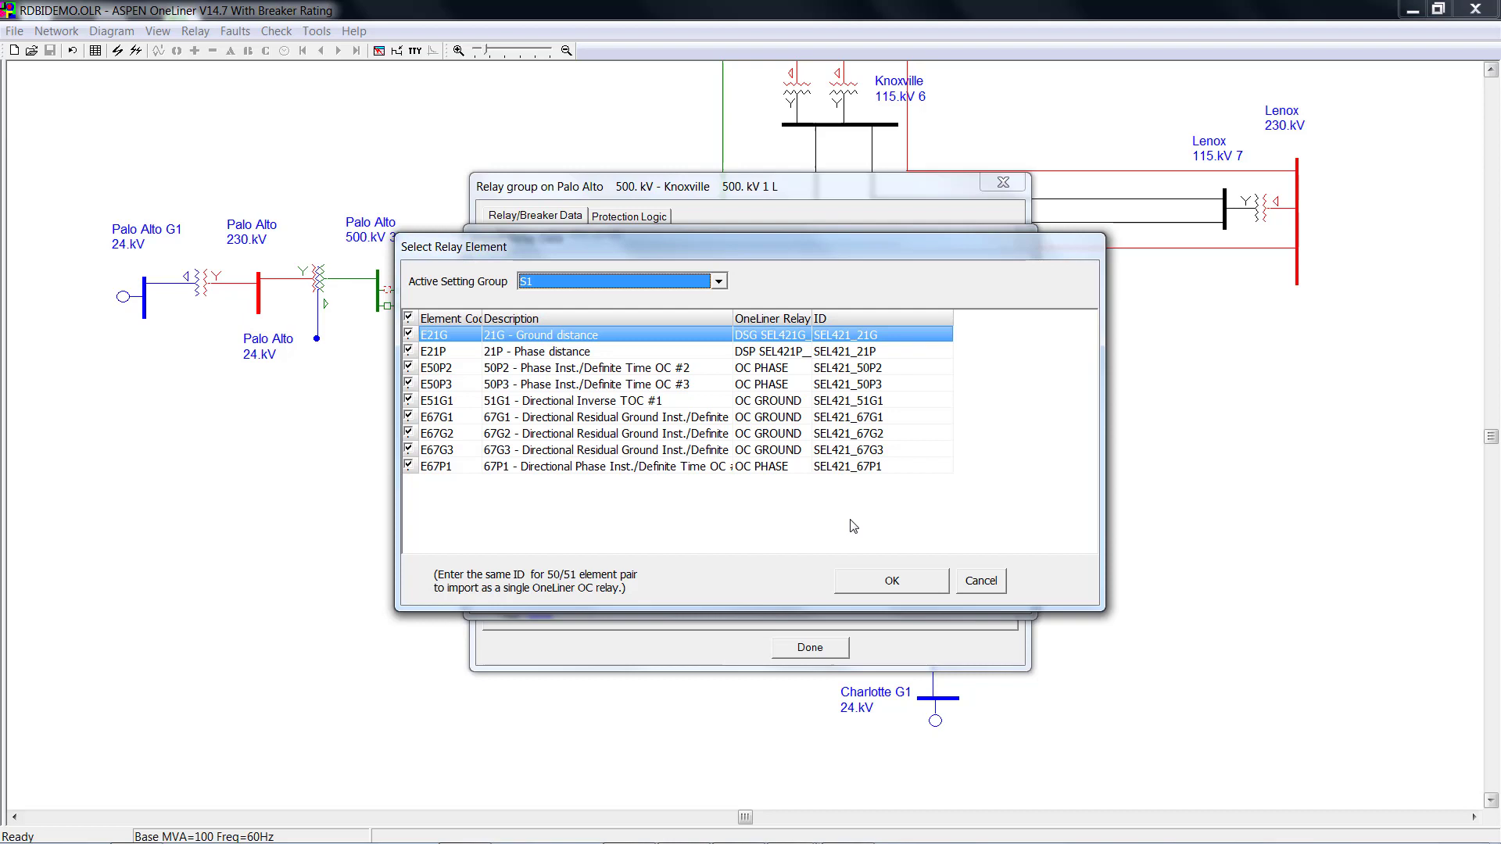
click(408, 317)
click(409, 334)
click(409, 351)
click(409, 368)
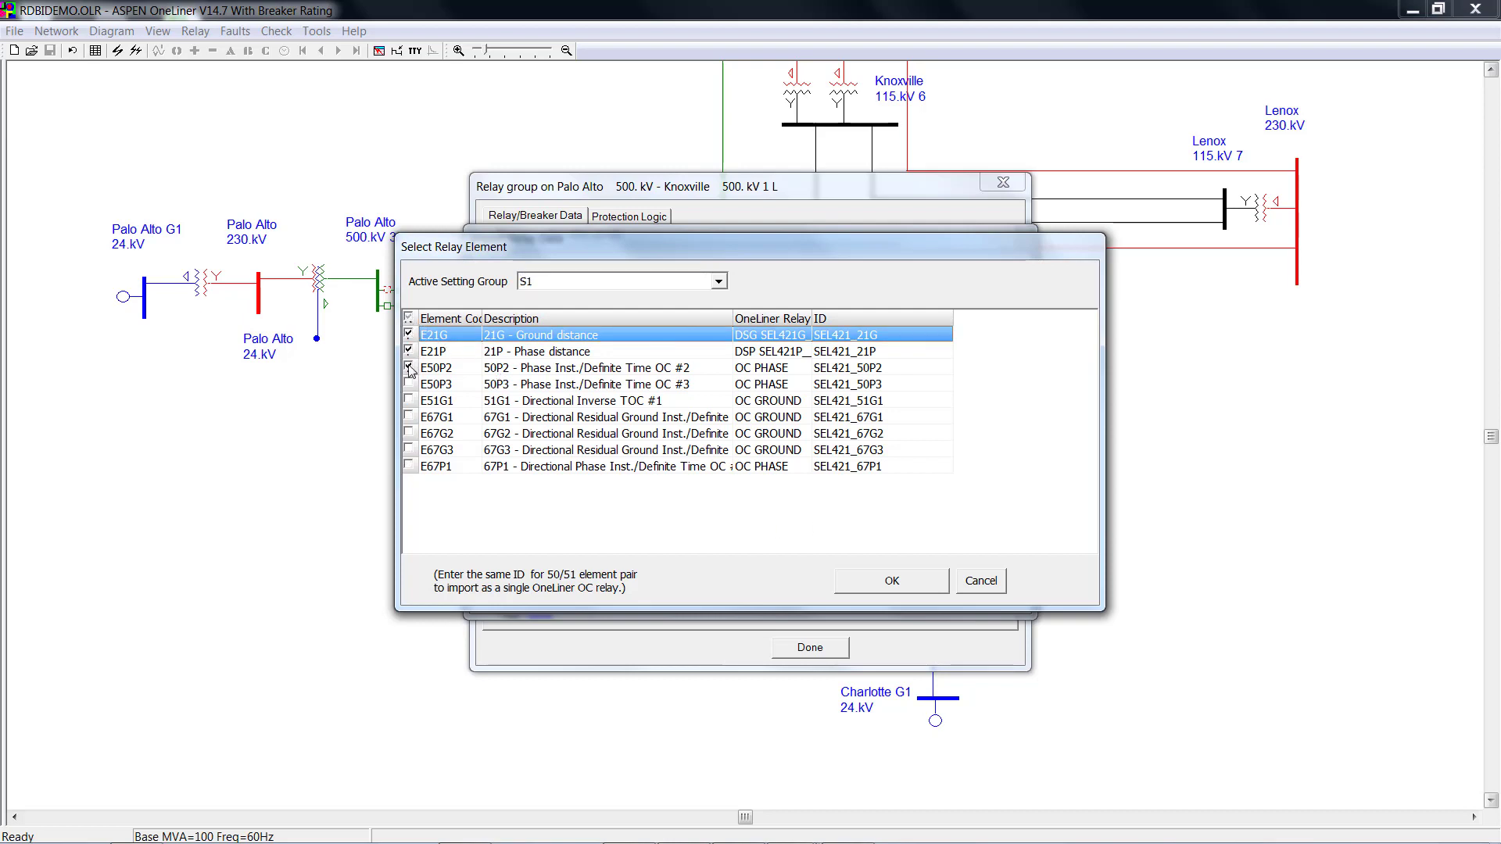
click(879, 580)
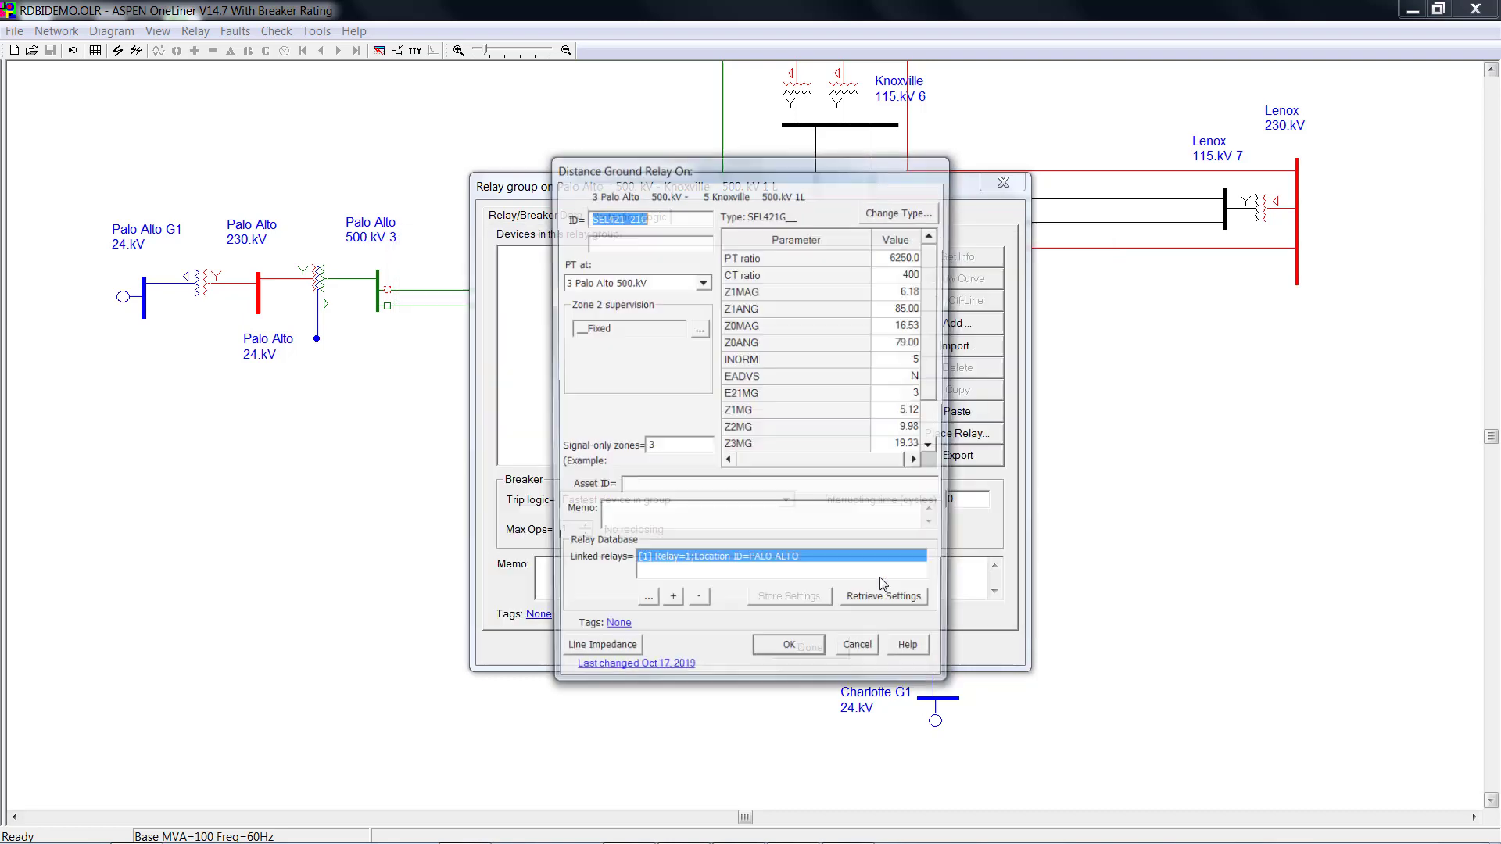
Accept the new distance ground, distance phase and overcurrent phase relays and close the relay group.
click(818, 654)
click(802, 657)
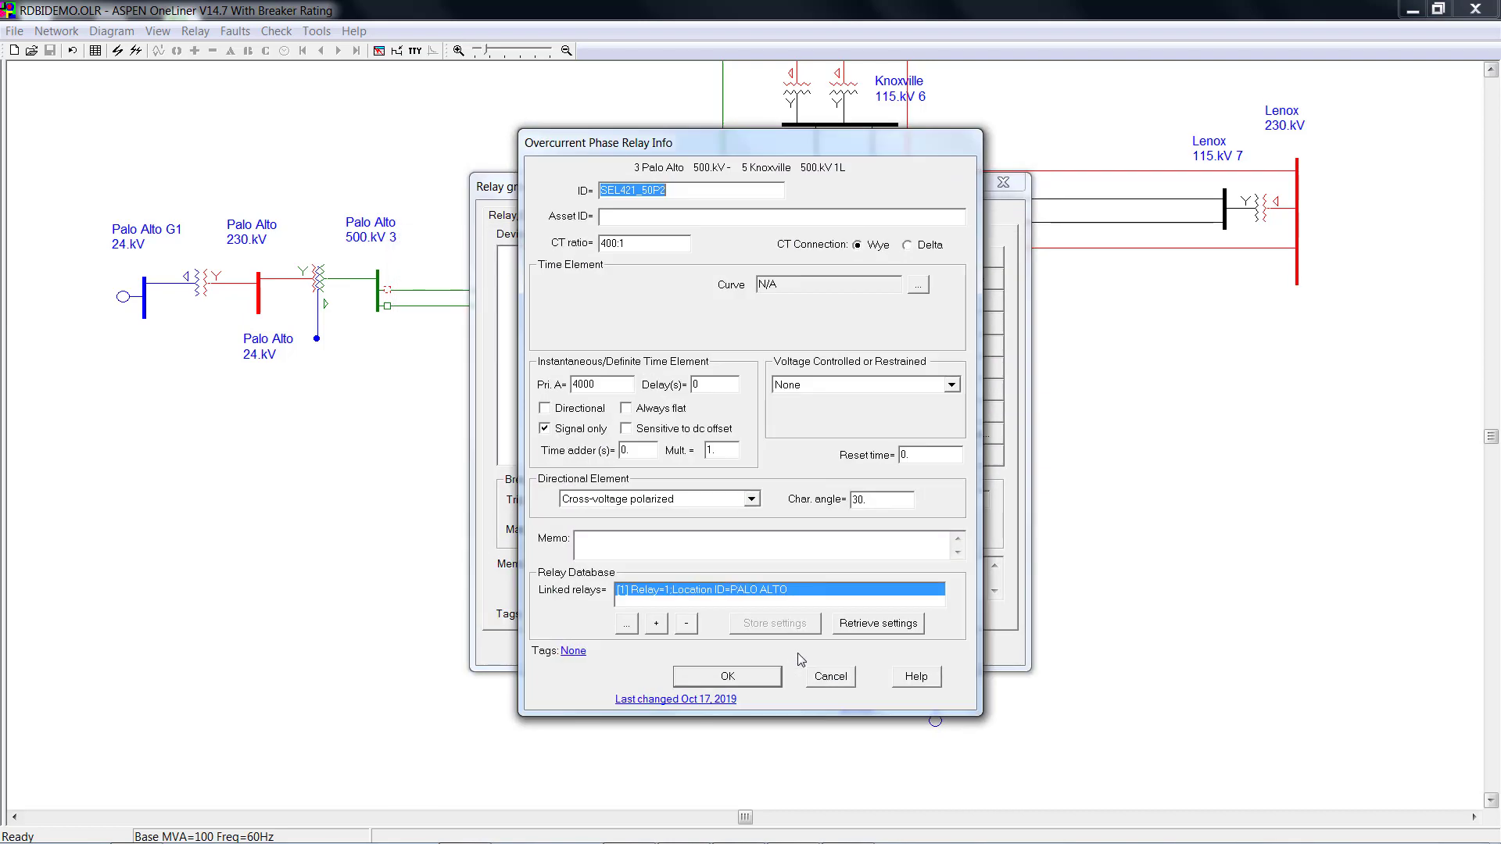
click(763, 677)
click(808, 647)
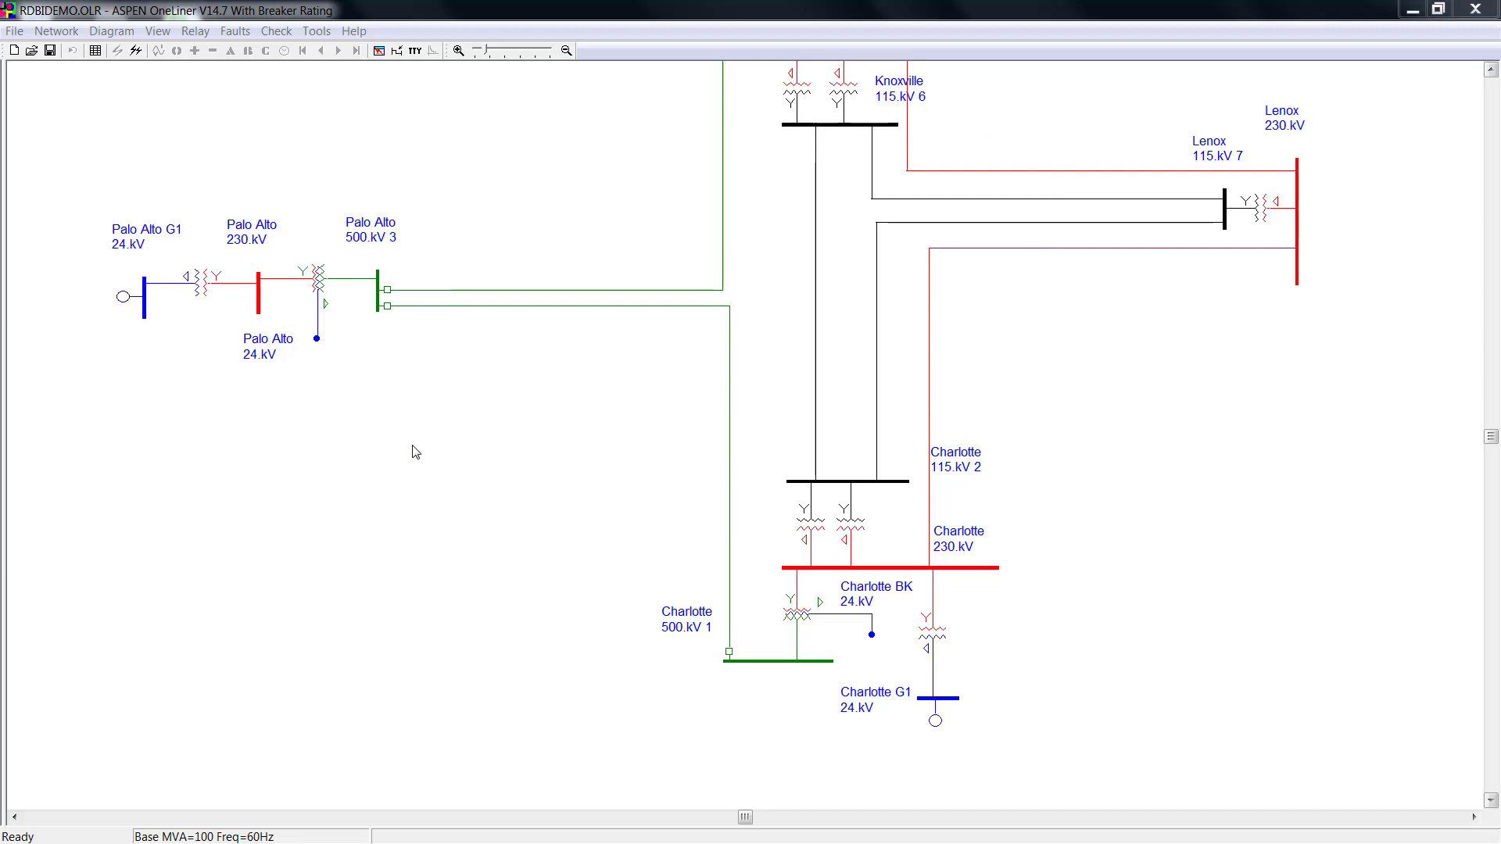
Remove the existing database link from the Palo Alto–Charlotte DS ground relay.
double_click(387, 305)
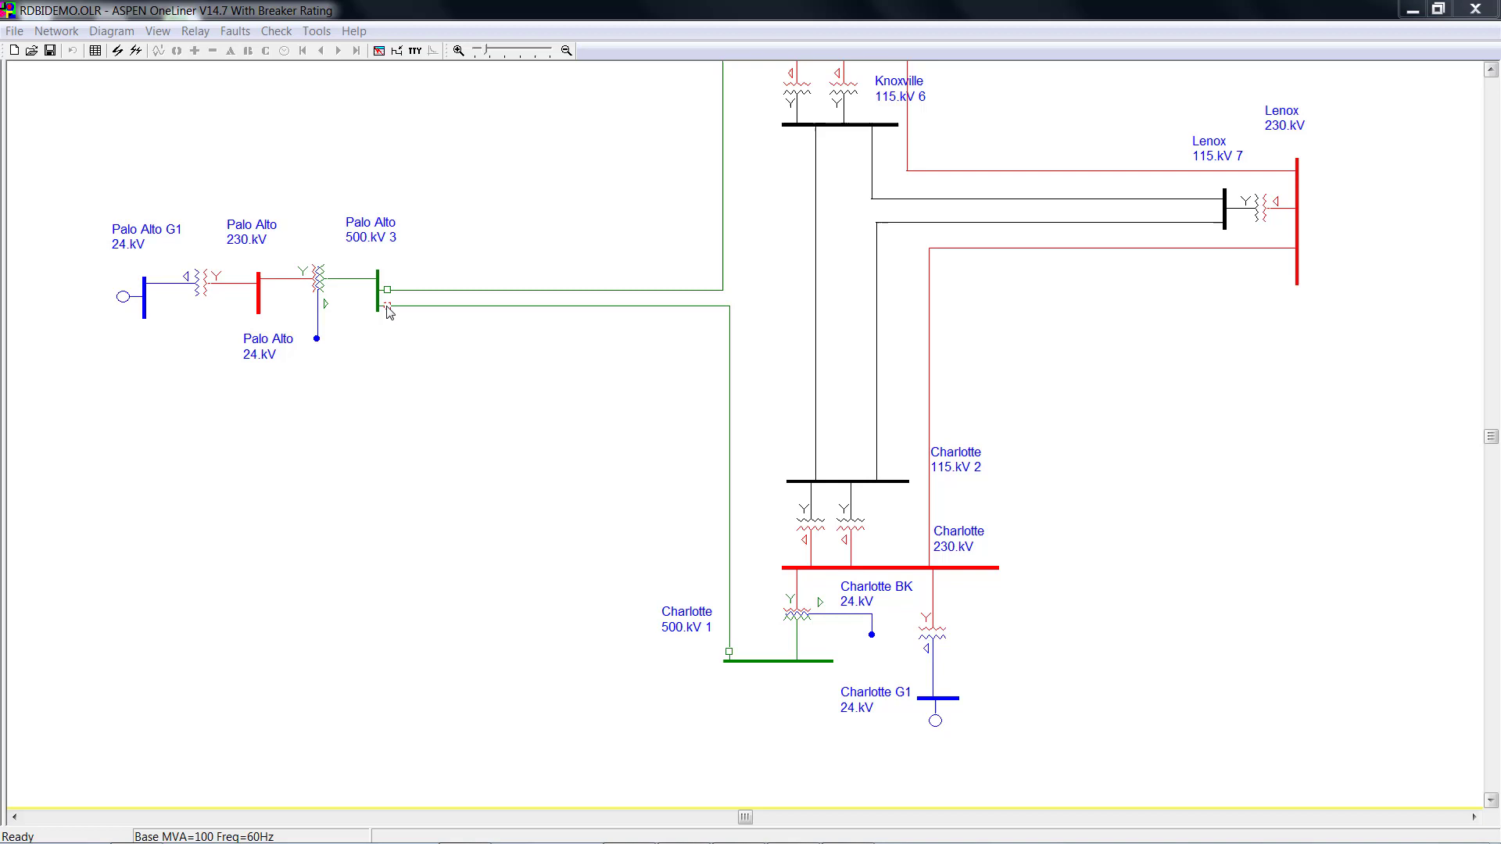
double_click(616, 253)
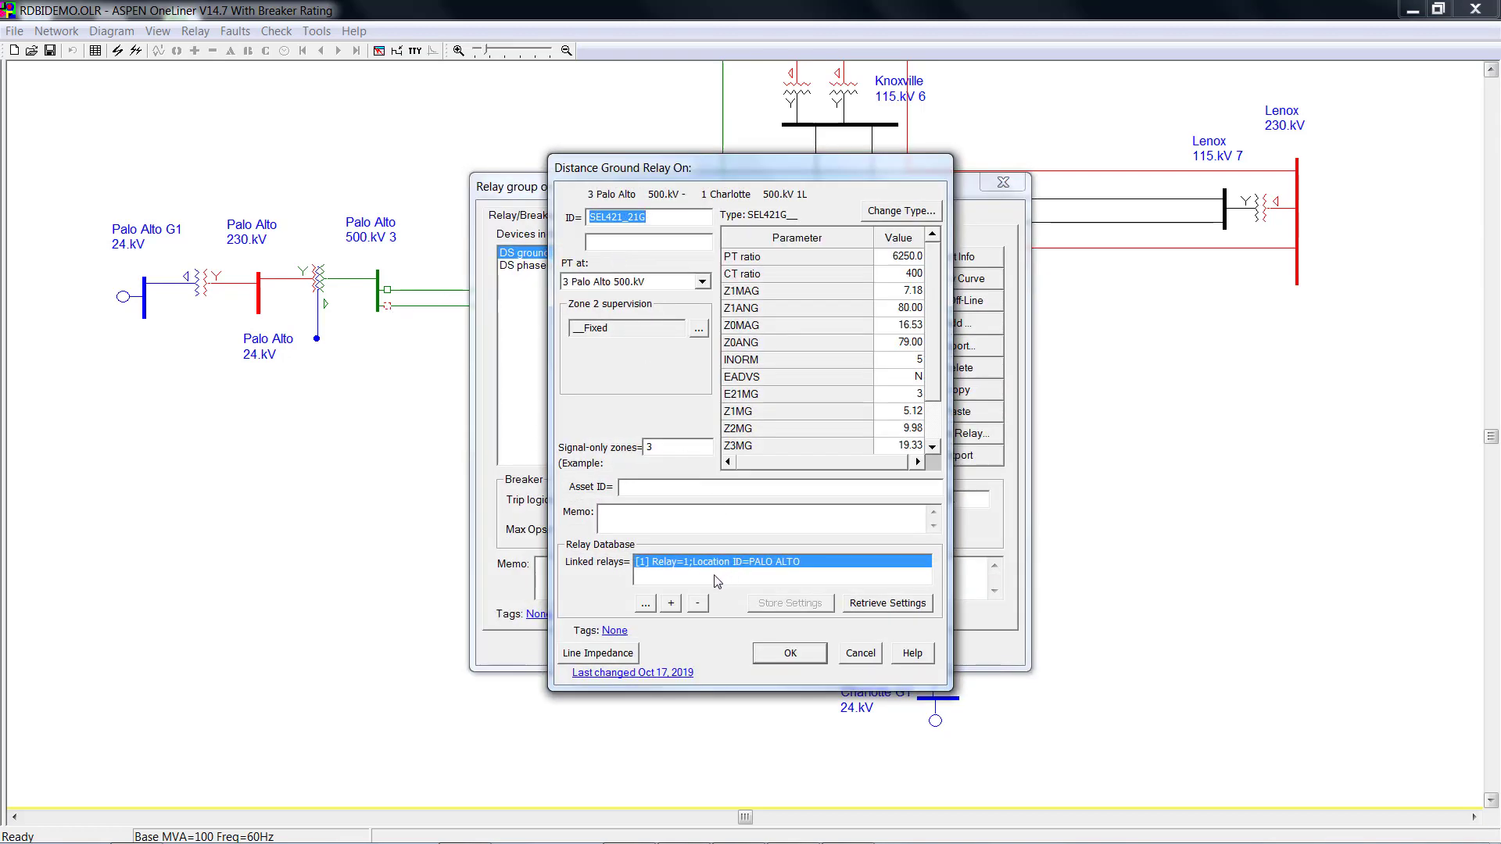
click(698, 603)
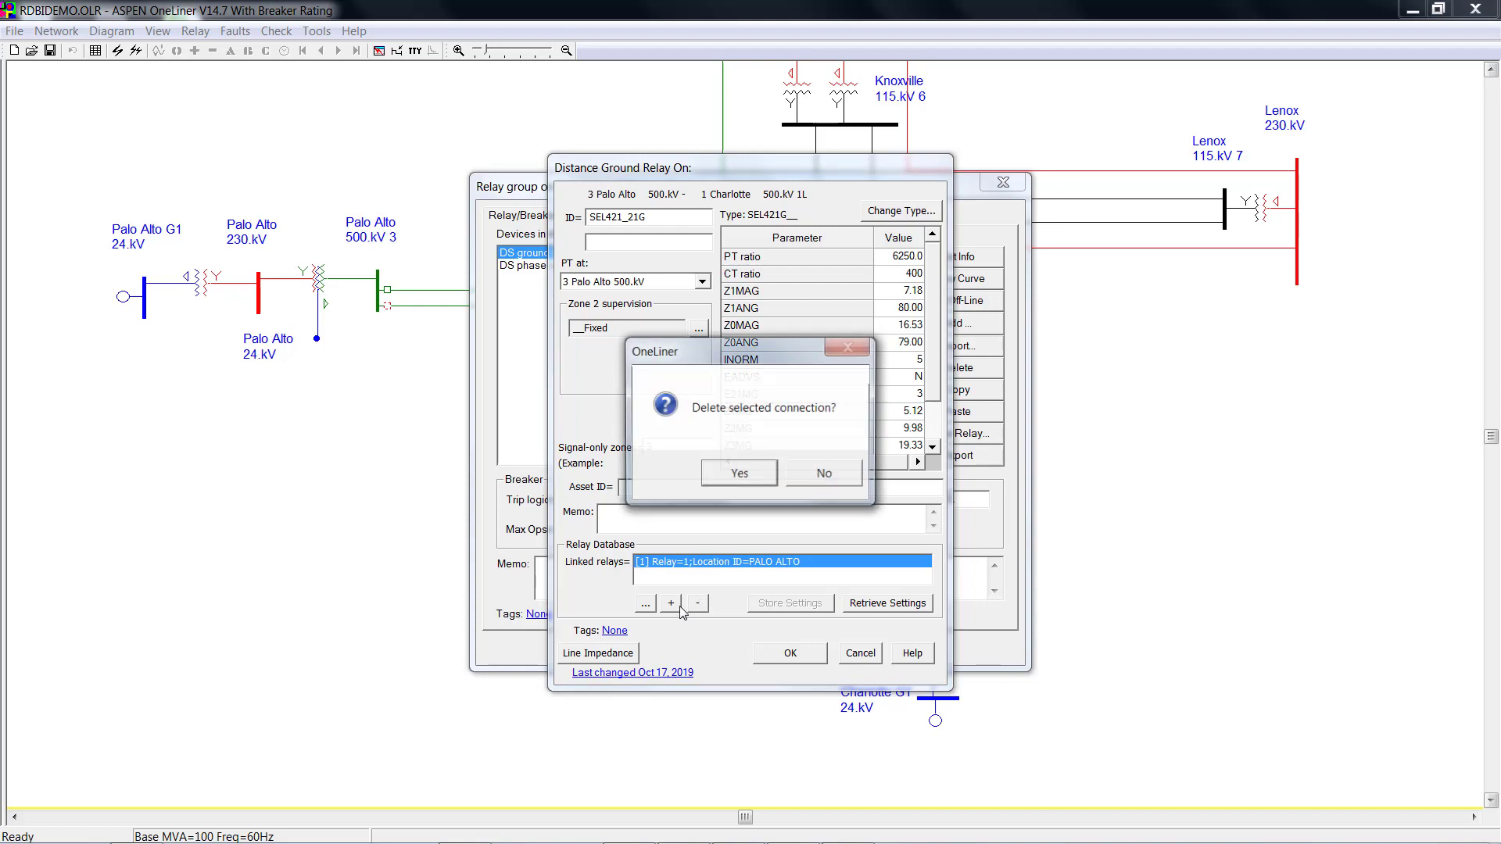
click(727, 472)
Re-import E21G settings from ASPEN Relay Database, accepting Z1MAG 6.18, Z1ANG 85, Z2GD 30, Z3GD OFF.
click(703, 654)
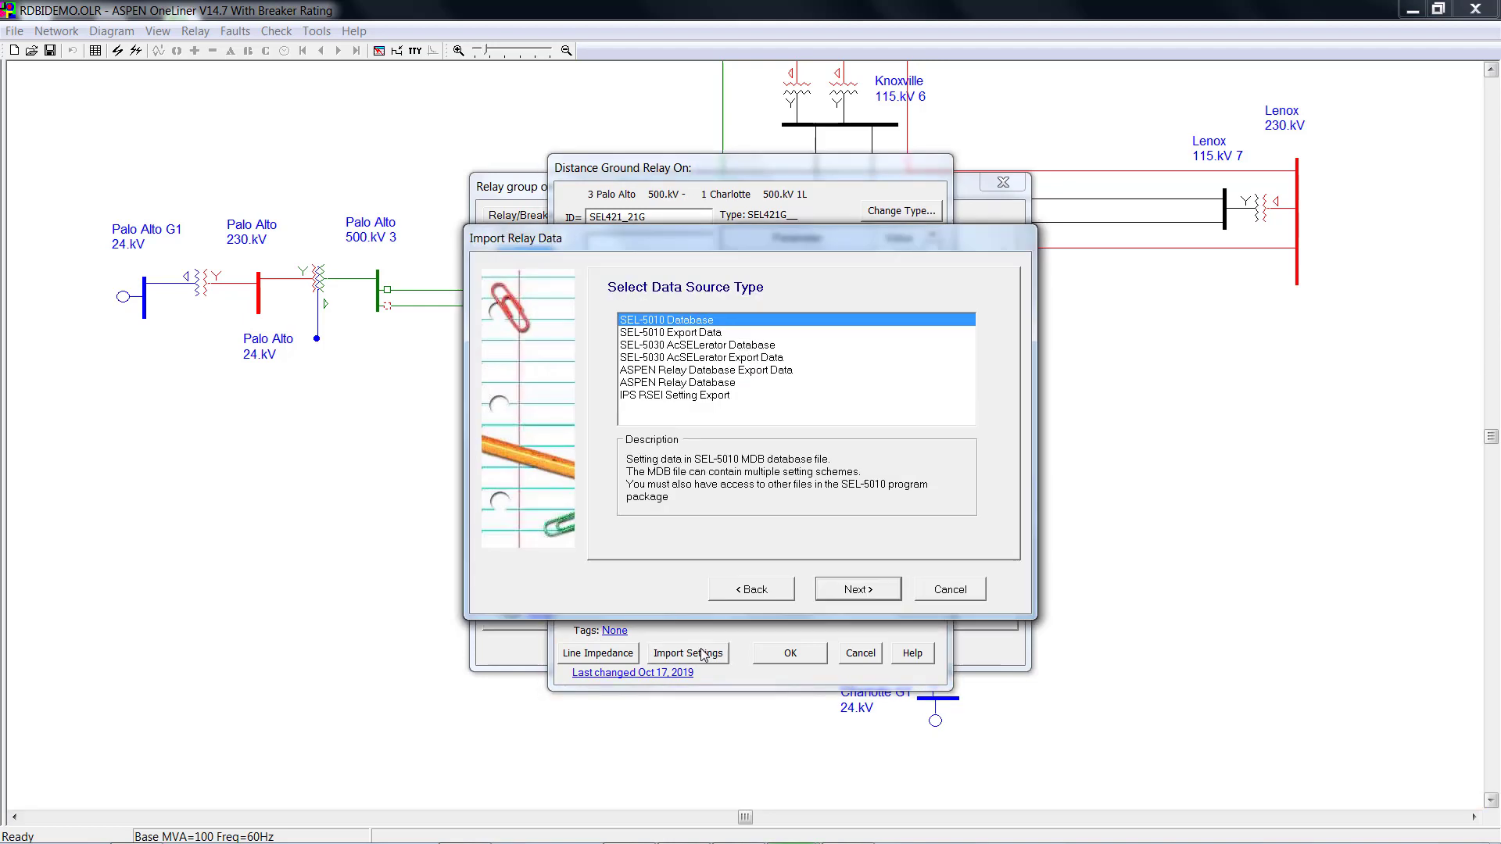
click(677, 383)
click(858, 590)
click(858, 590)
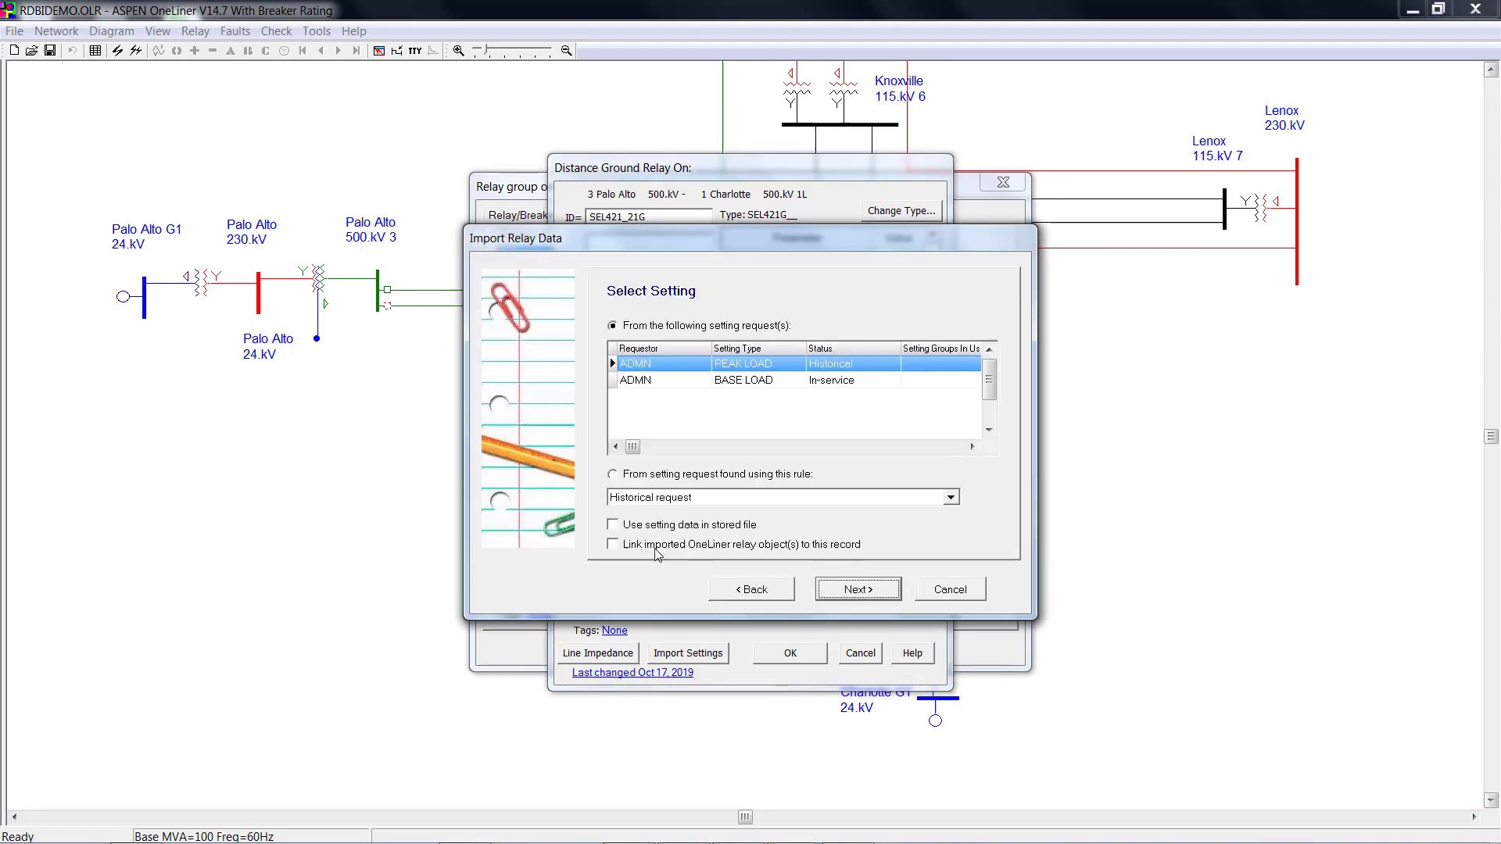
click(841, 592)
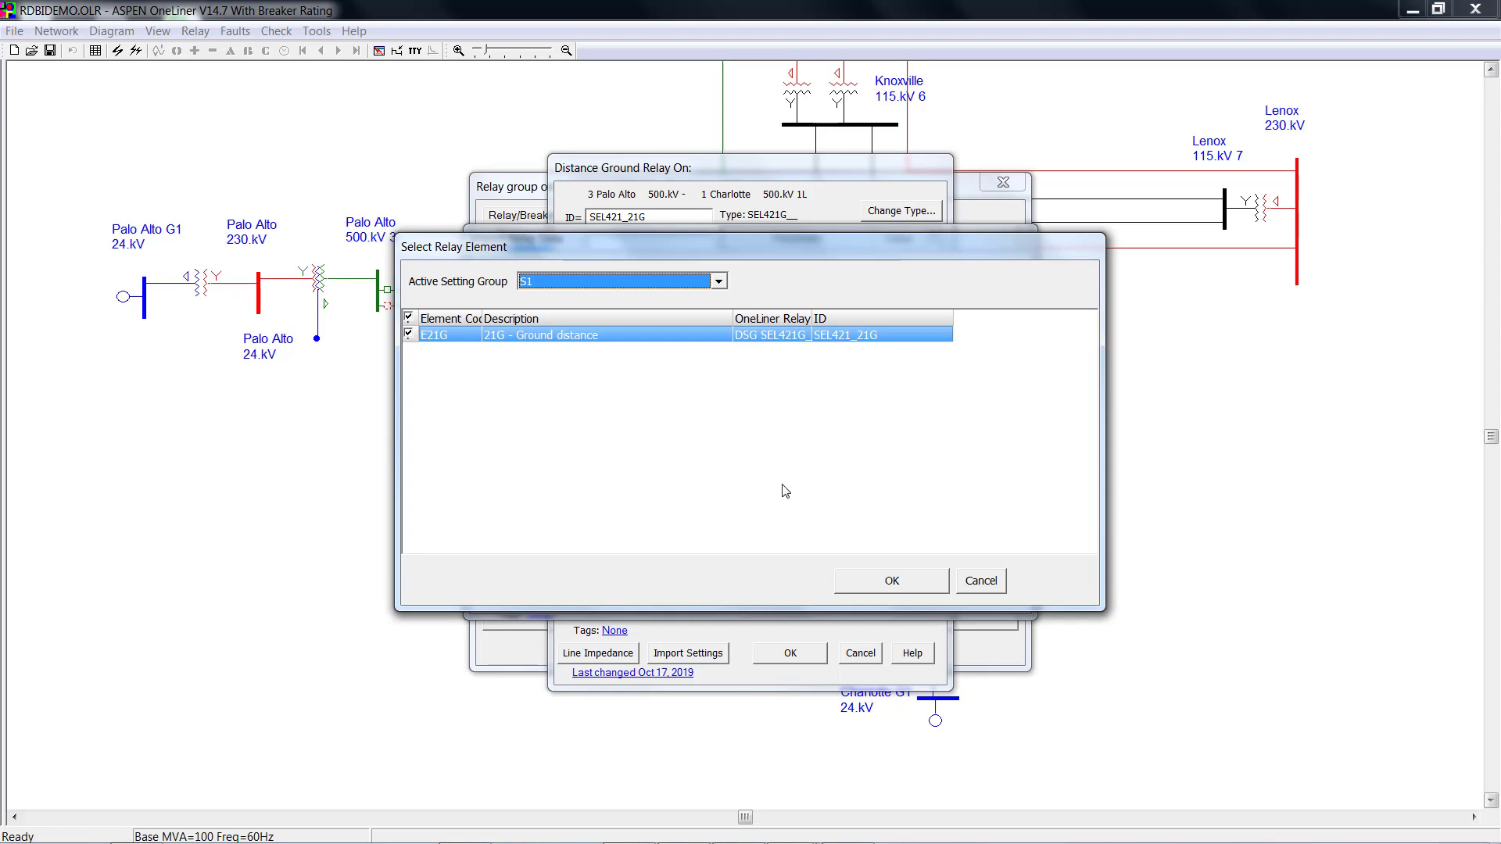
click(889, 579)
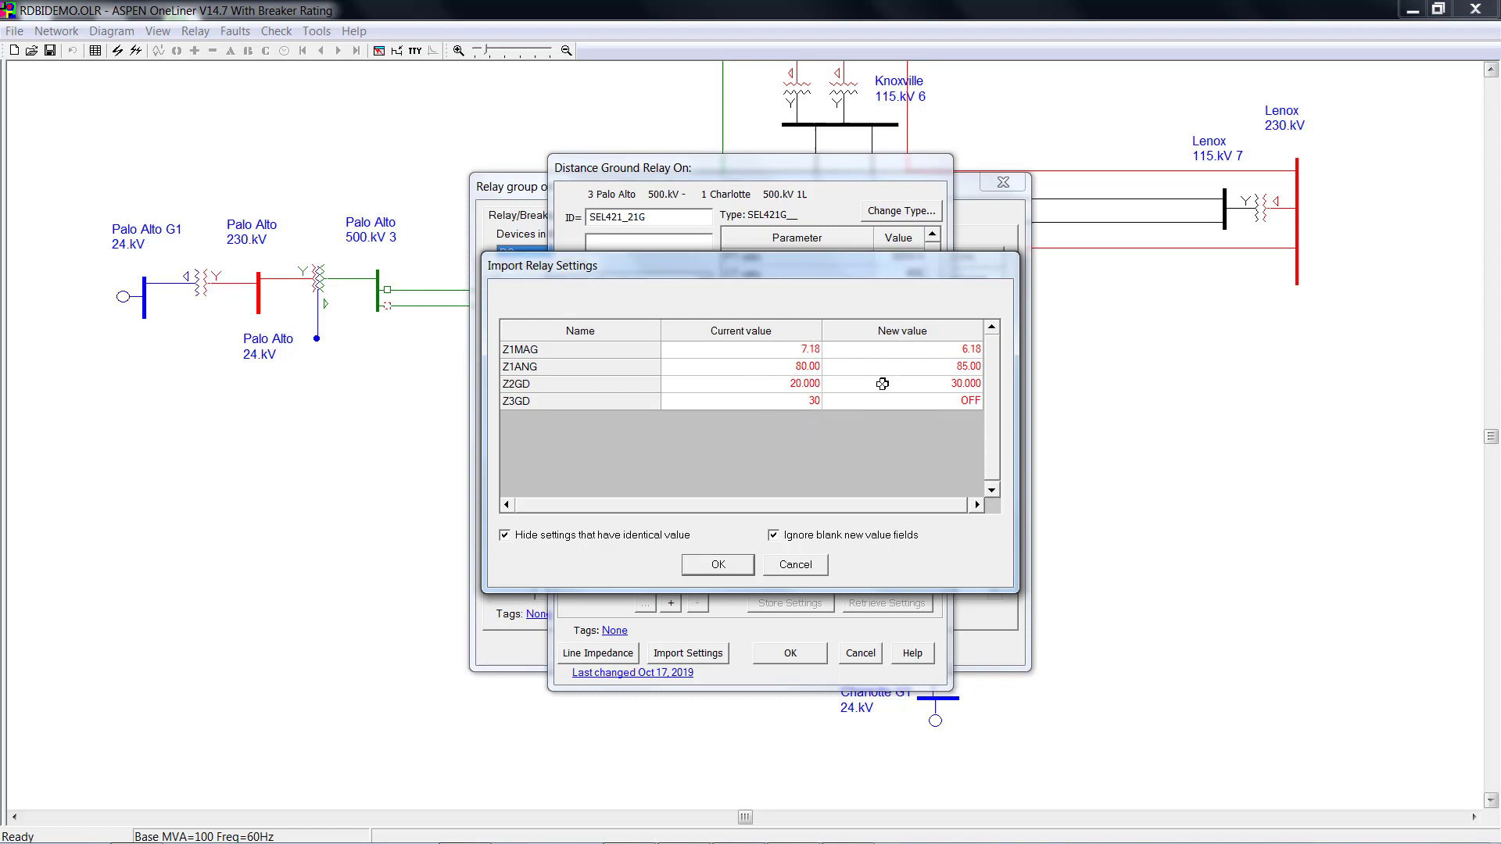
click(739, 565)
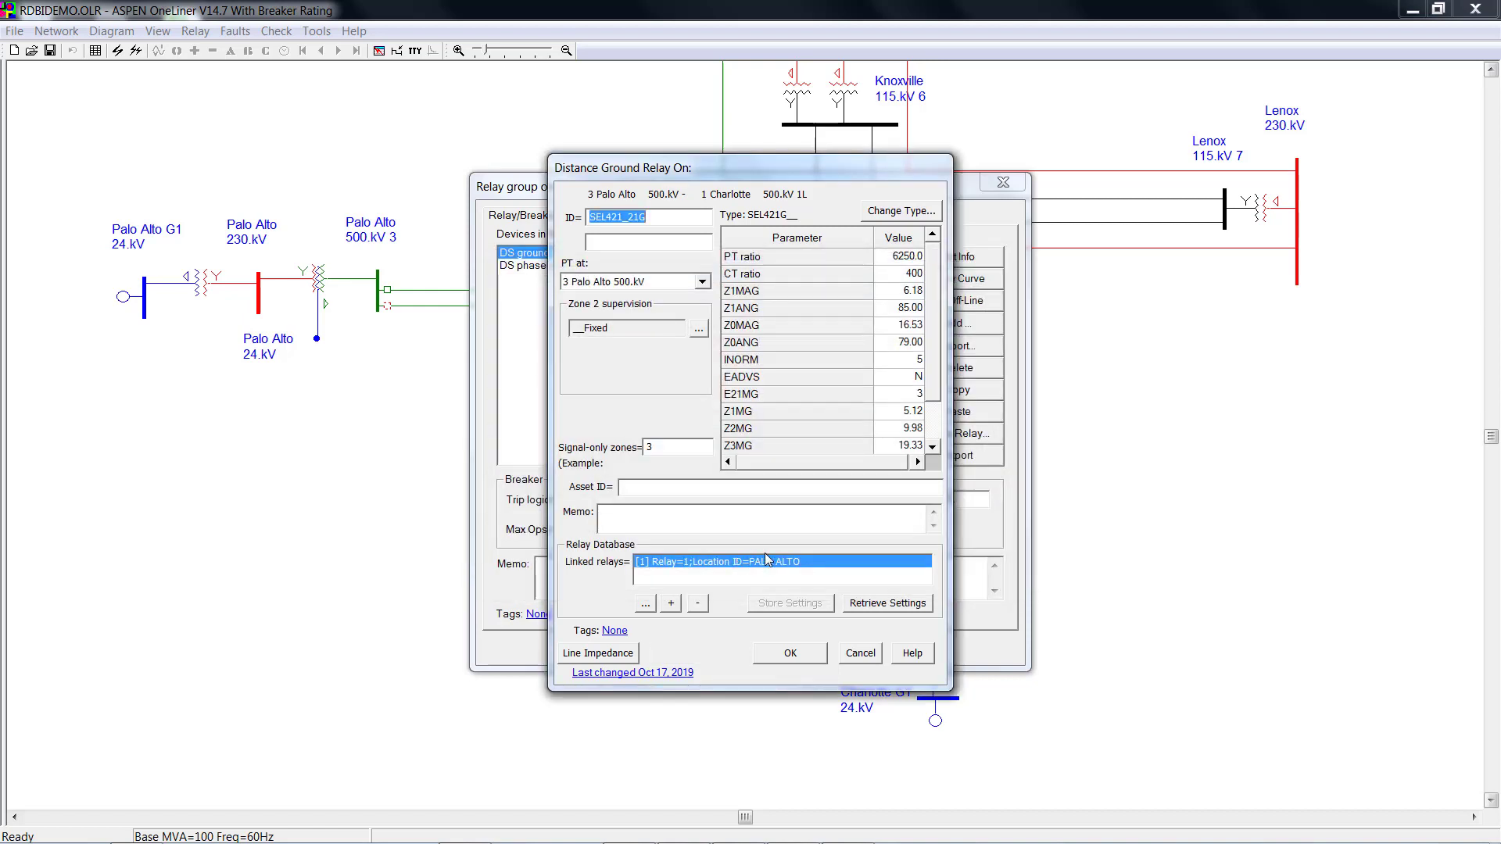
click(796, 653)
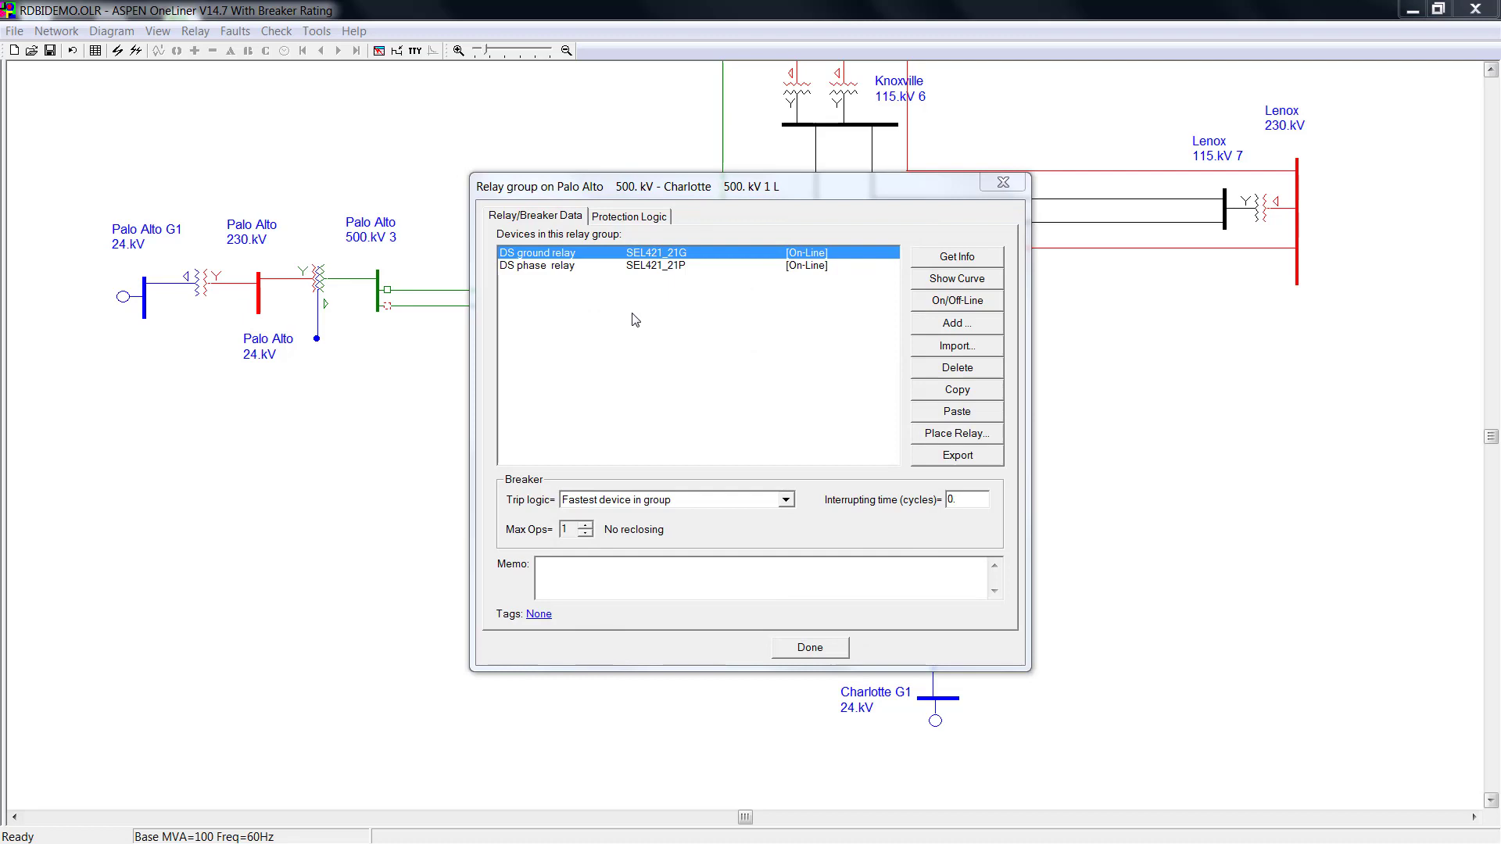
Hand-edit the SEL421_21G relay's Z1MAG to 7.18 and Z1ANG to 80.00.
double_click(627, 258)
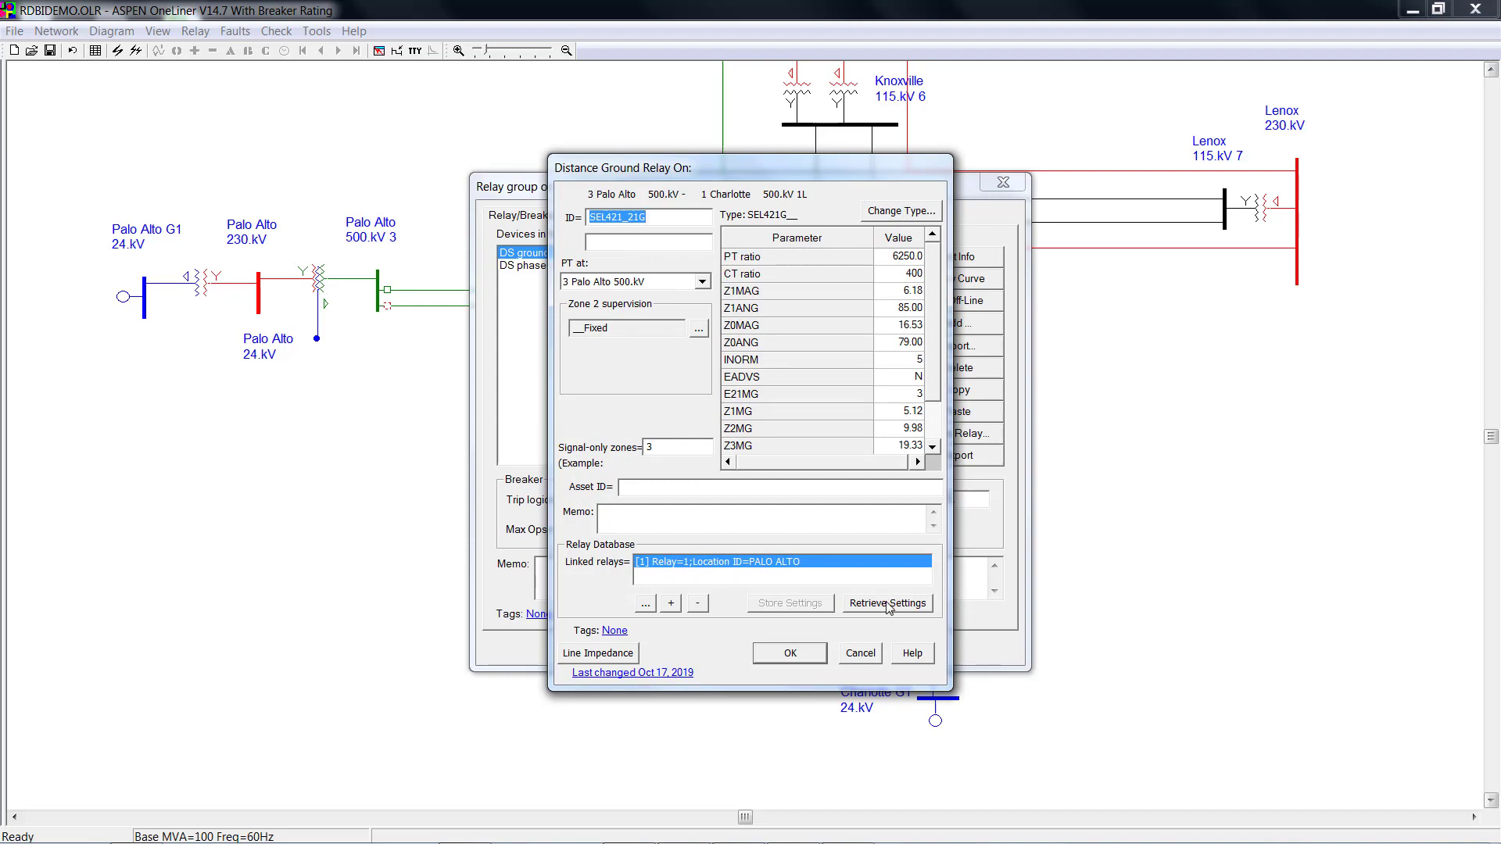
click(903, 291)
drag(905, 290, 909, 290)
text(7)
drag(903, 308, 908, 307)
text(0)
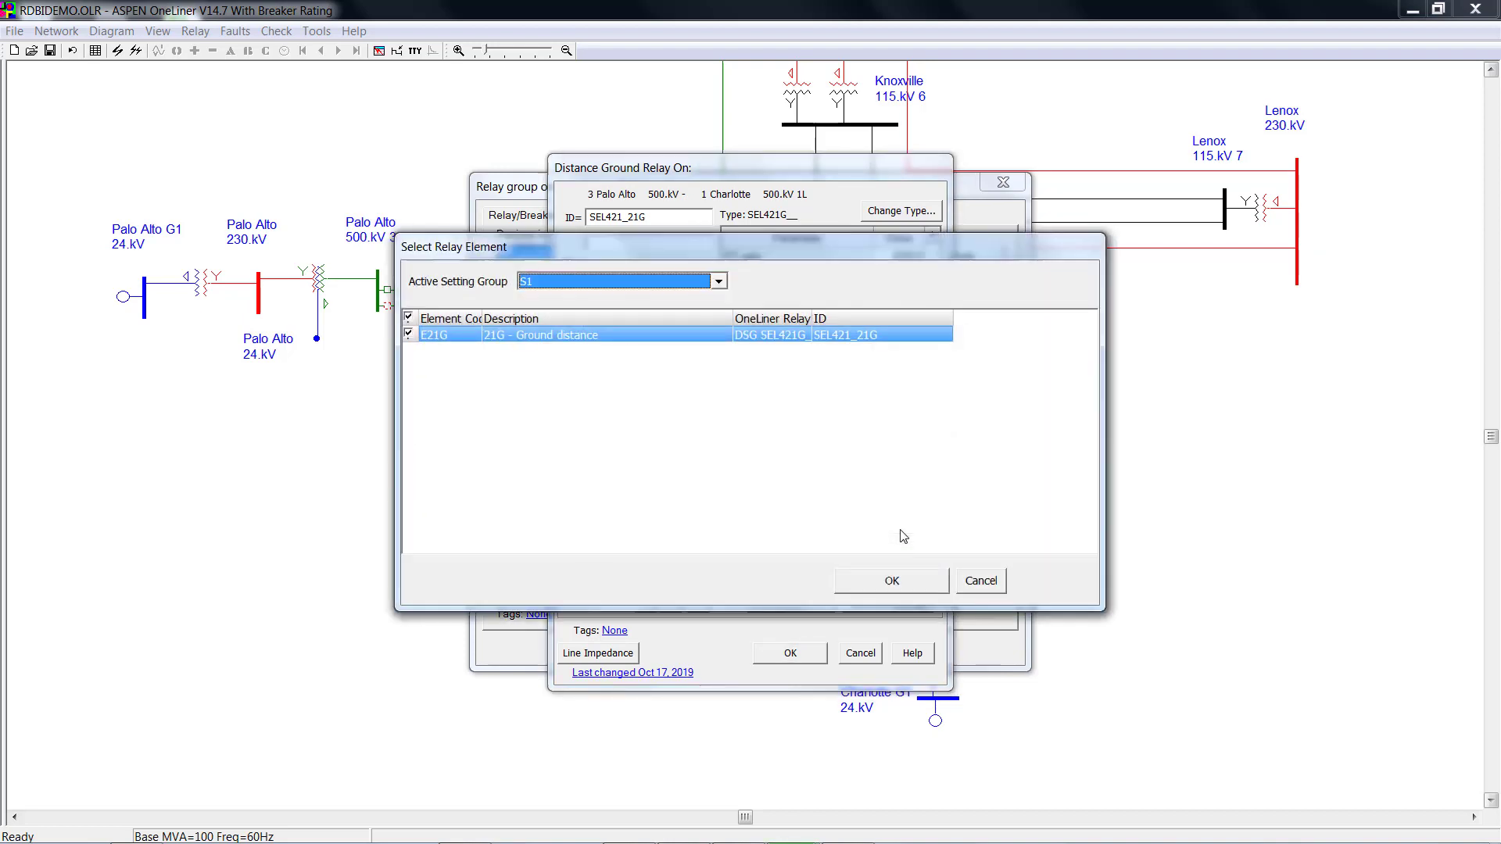
Retrieve settings from the linked database record, restoring Z1MAG 6.18 and Z1ANG 85.00, and close the dialogs.
click(896, 580)
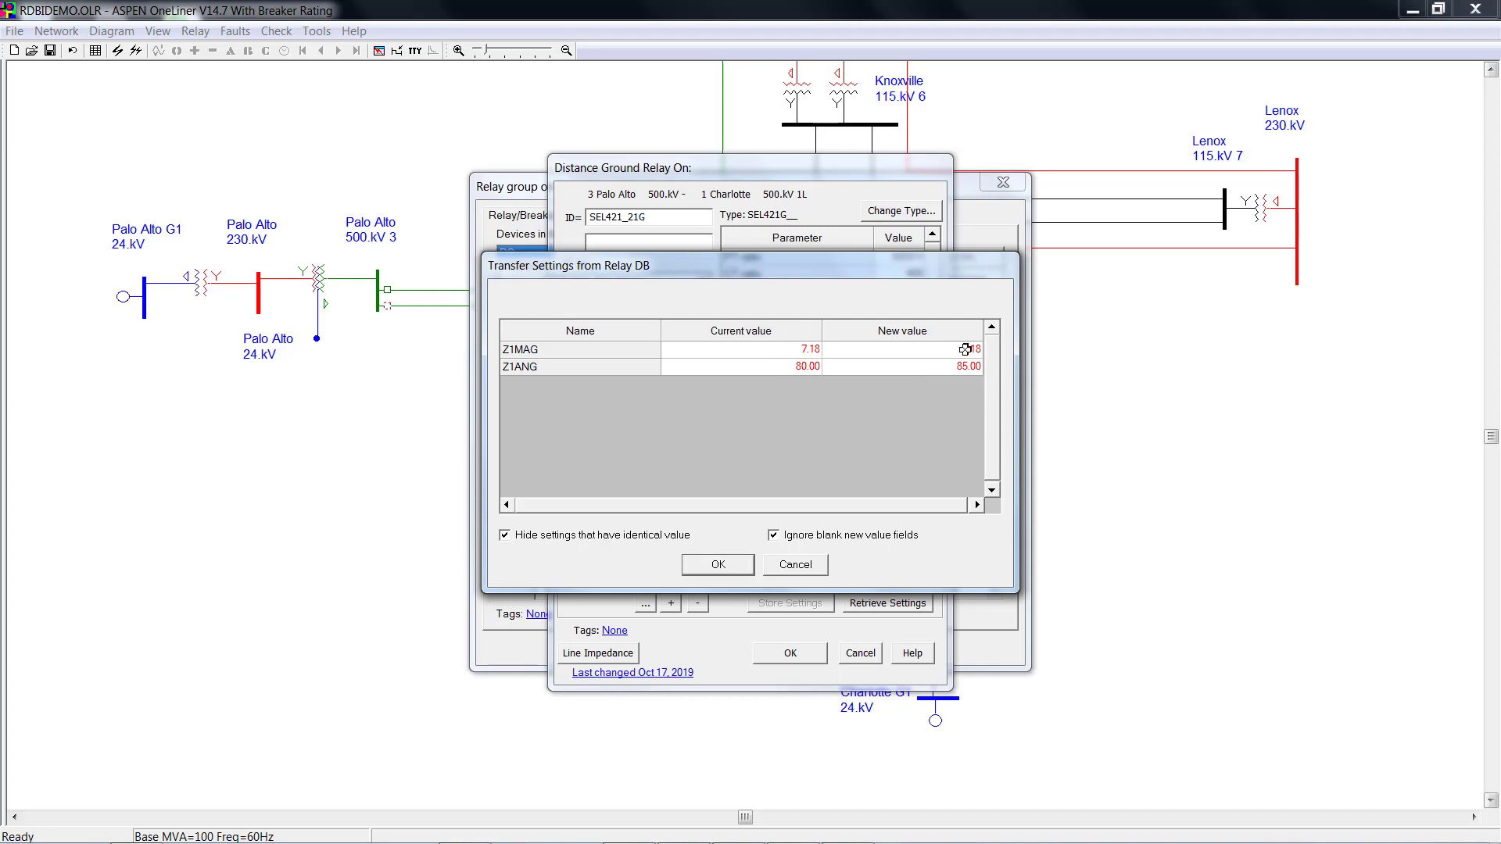
click(723, 565)
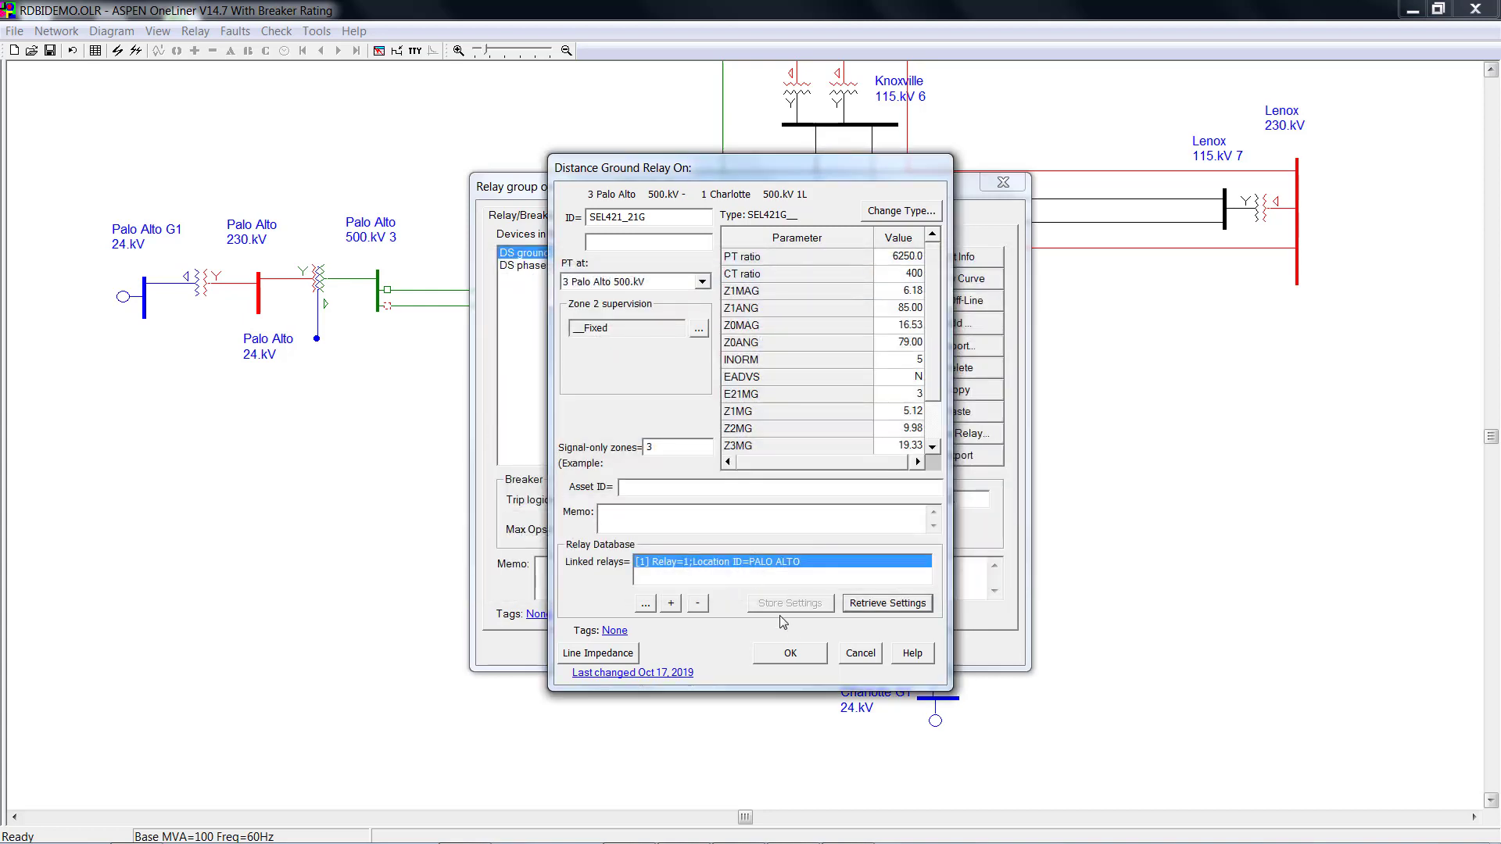
click(790, 653)
click(811, 647)
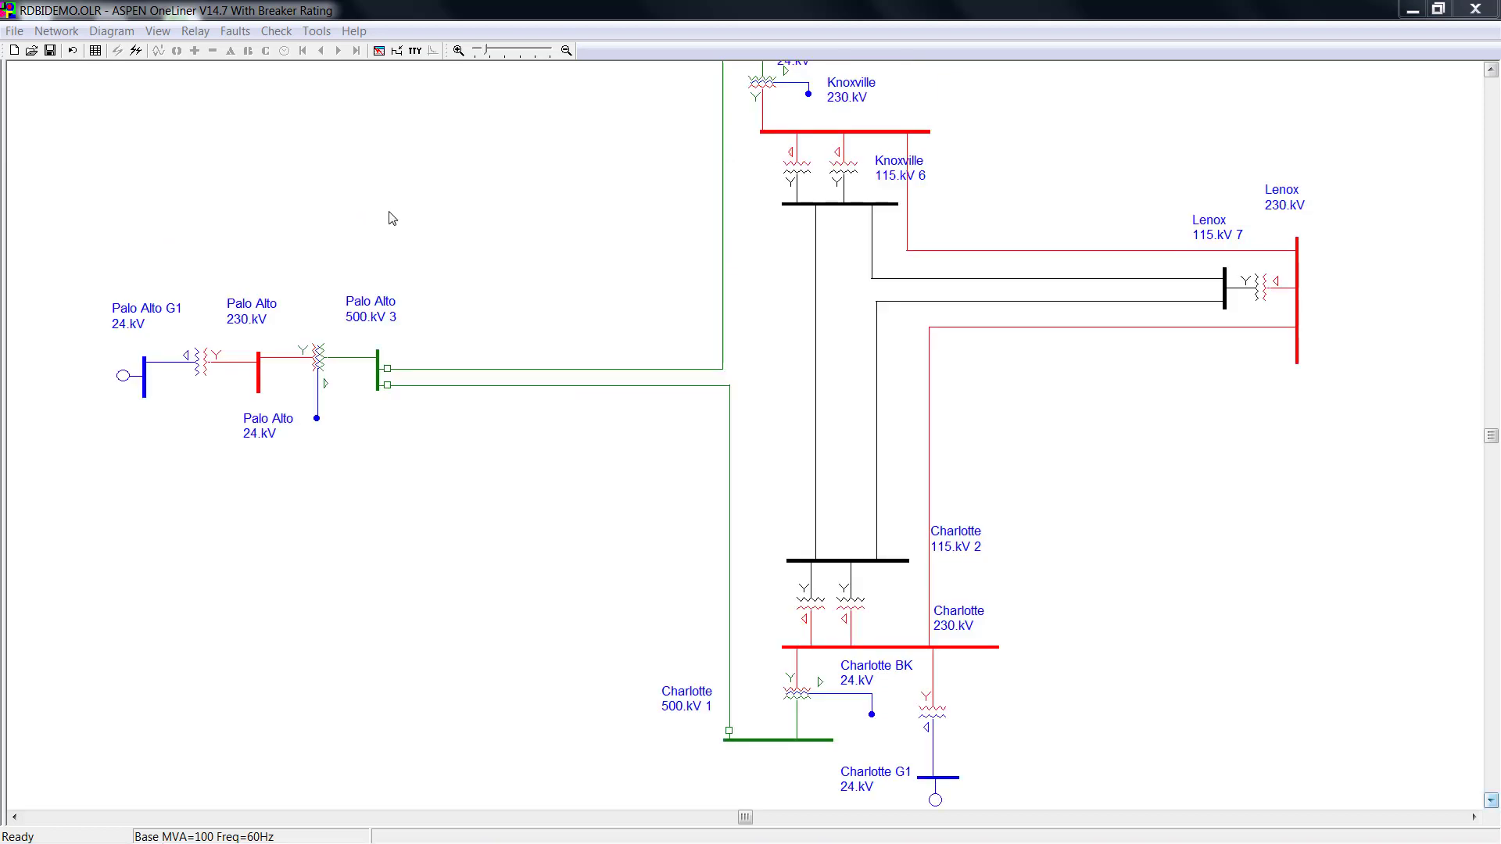
Open the relay database link dashboard and sort the linked relays by Relay ID.
click(192, 32)
mouse_move(312, 369)
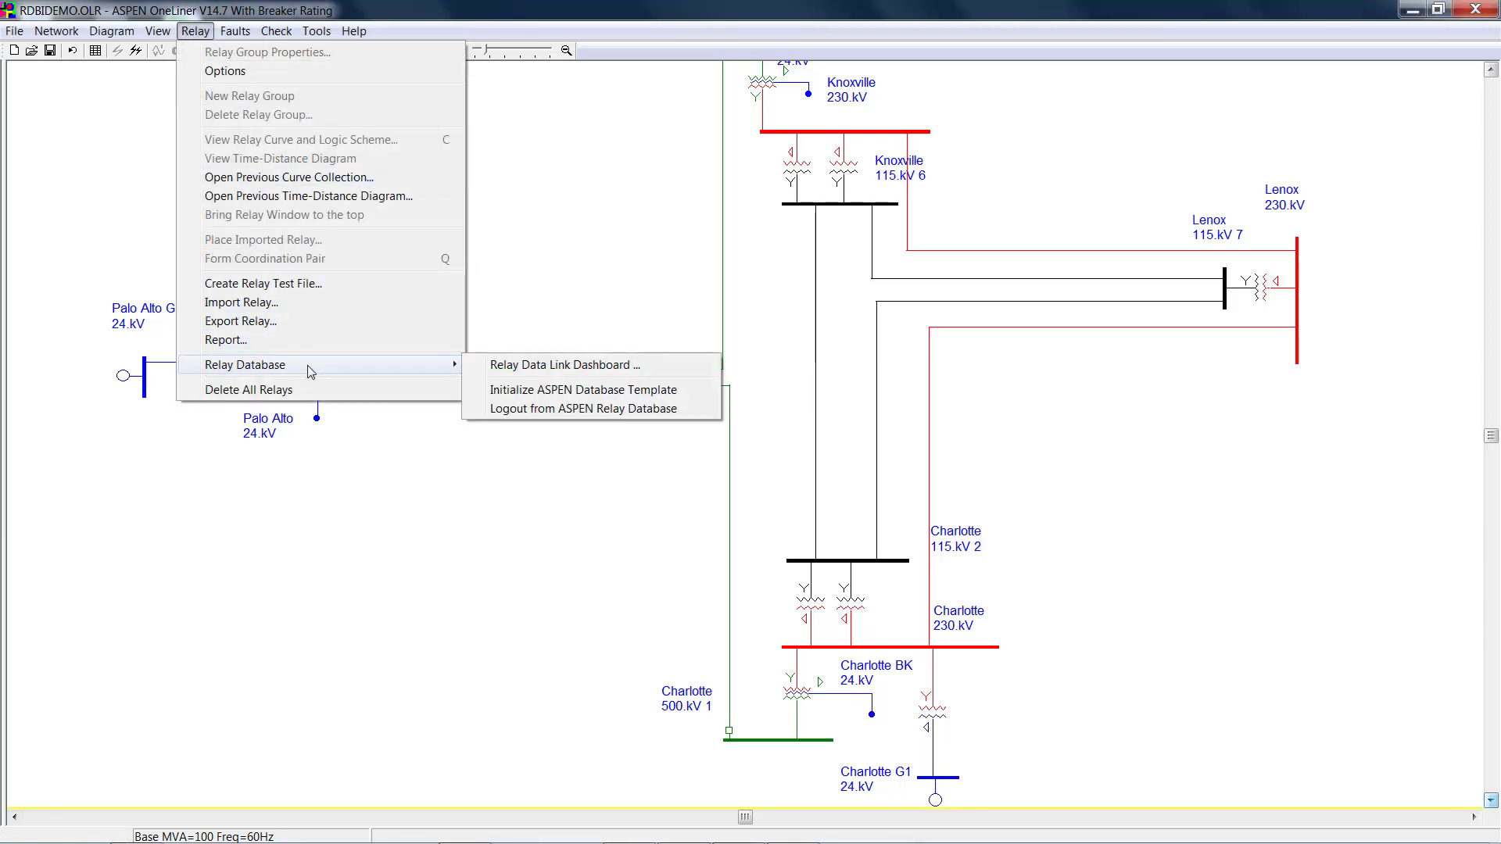
click(500, 369)
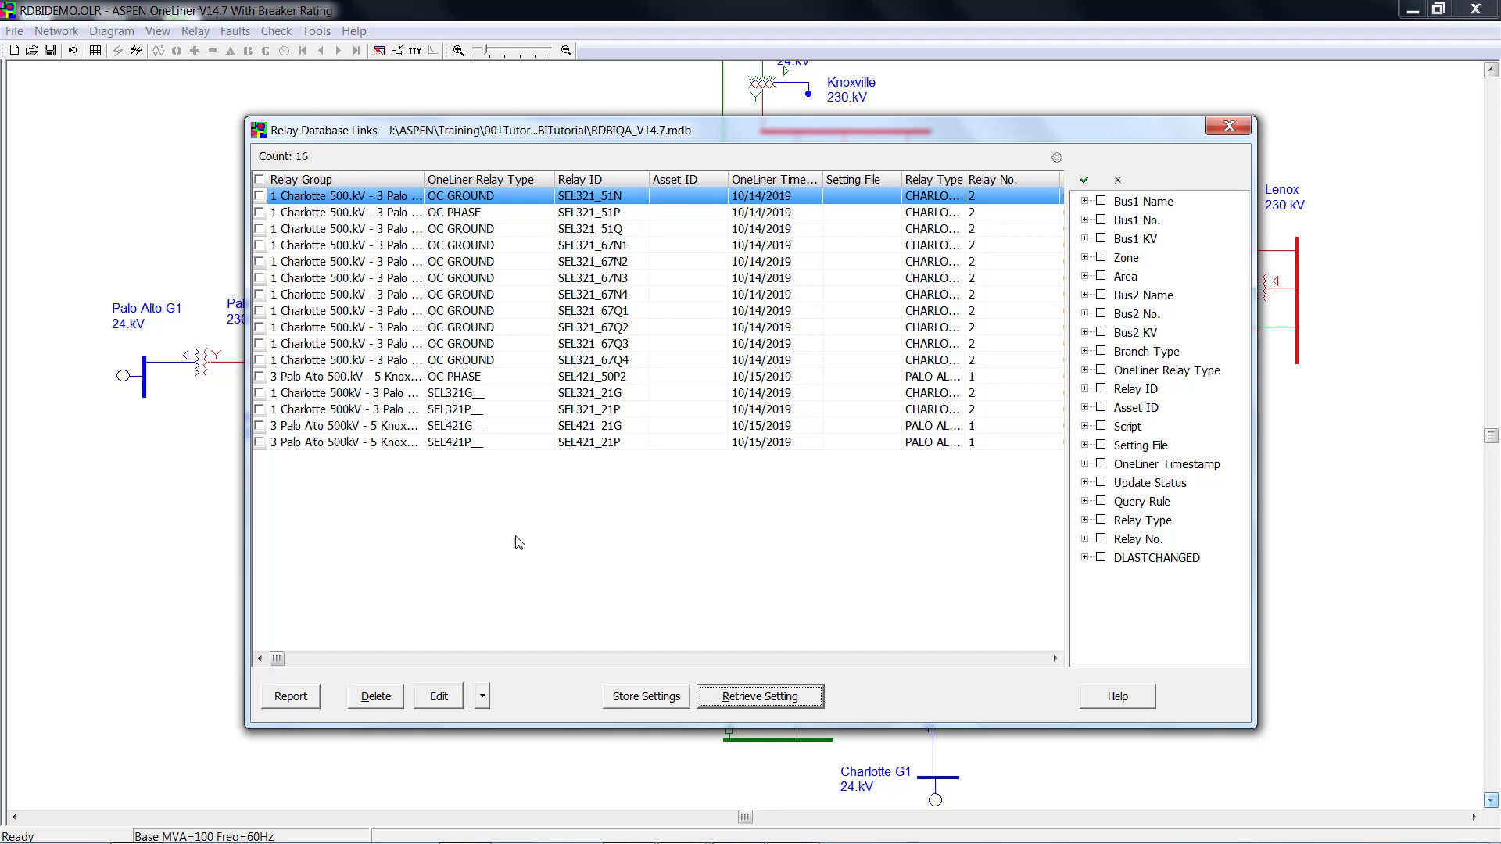
click(347, 182)
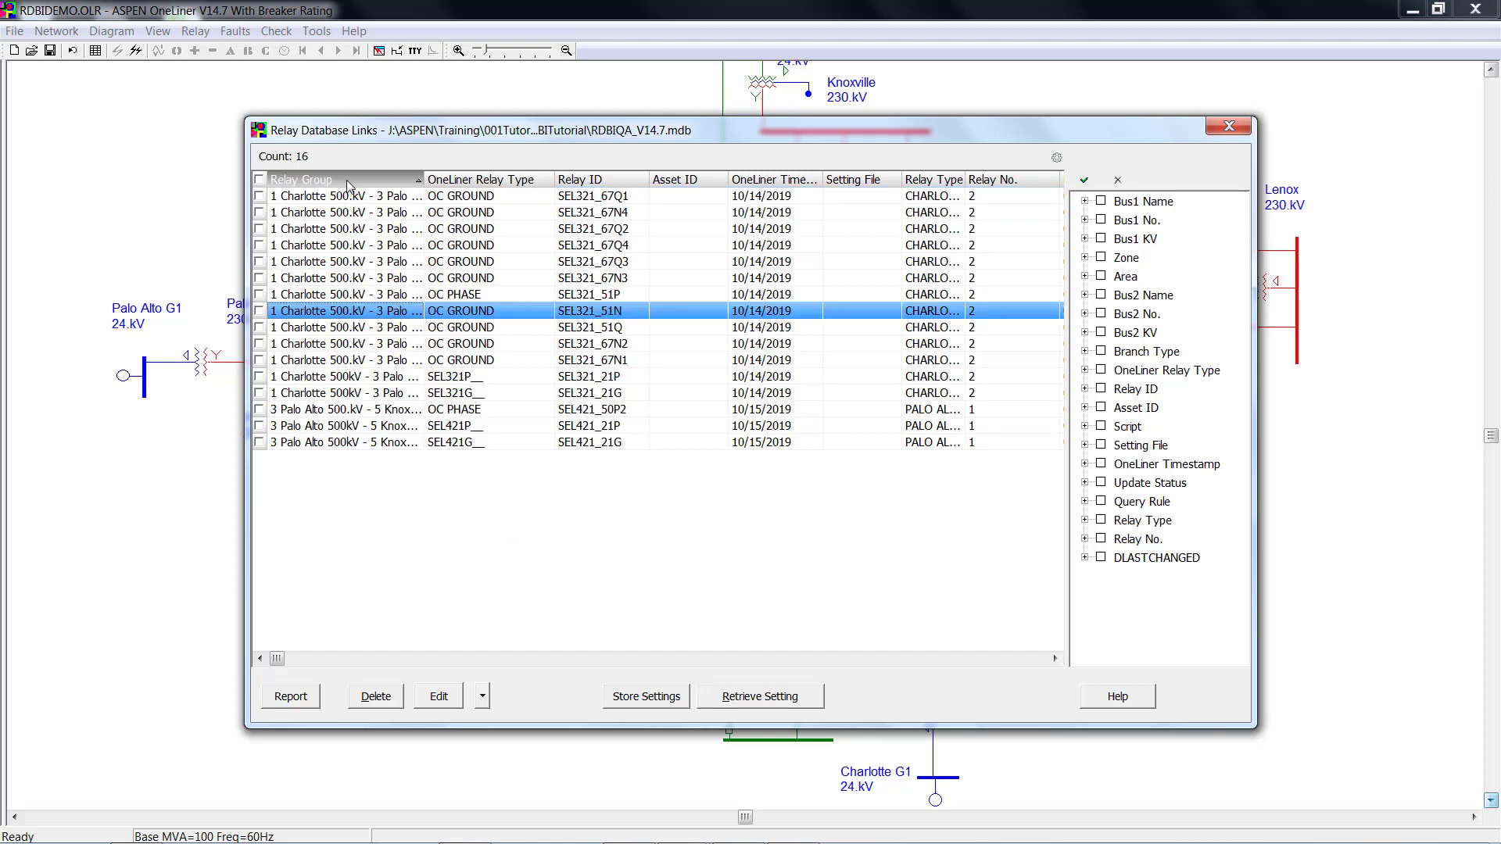
click(347, 182)
click(509, 179)
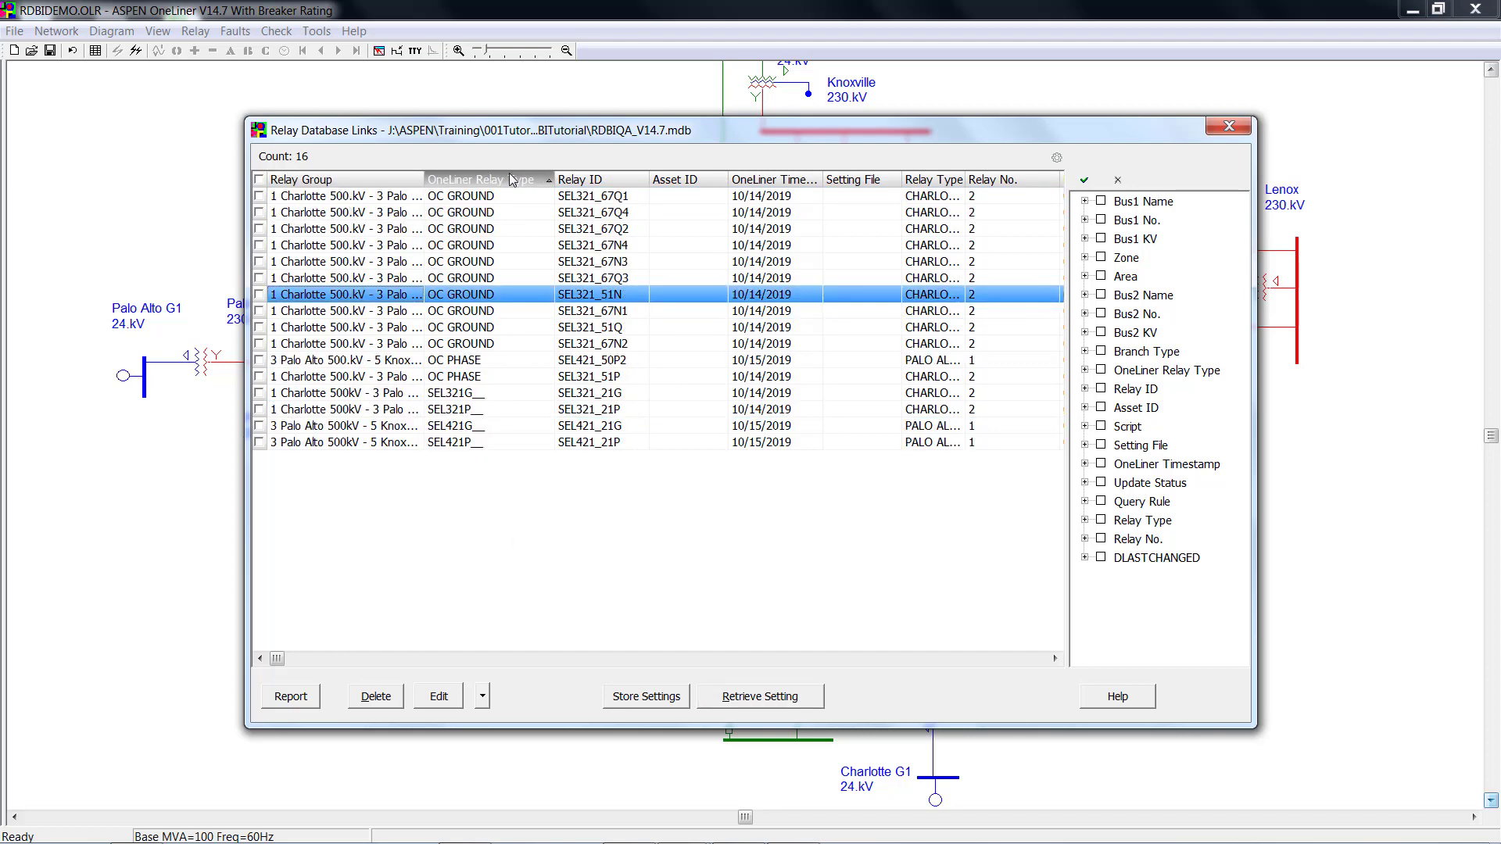
click(586, 180)
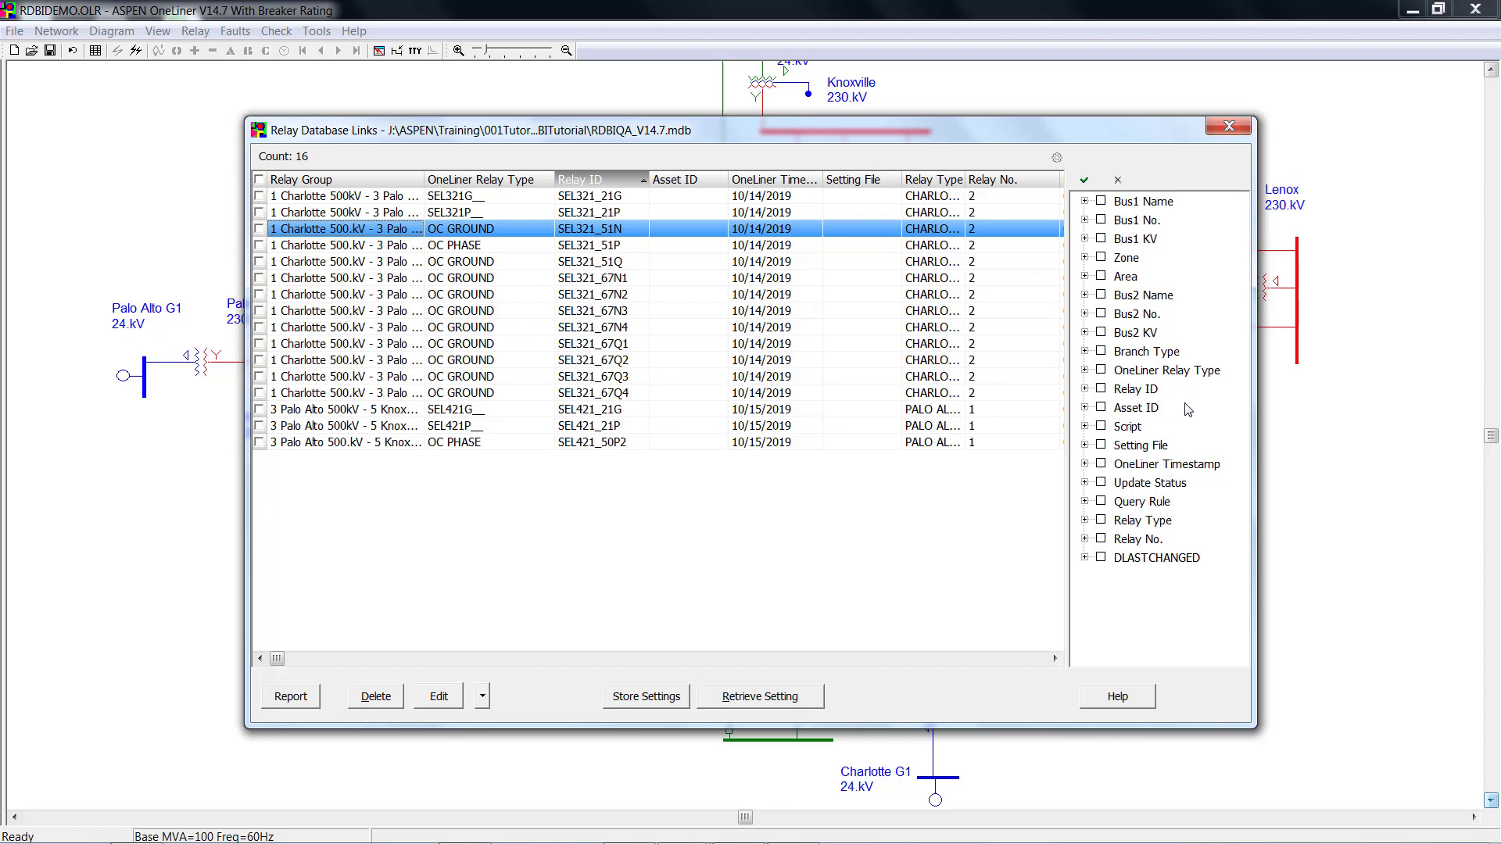
Filter the relay list to area 1, then clear the filter to show all 16 relays.
click(1086, 278)
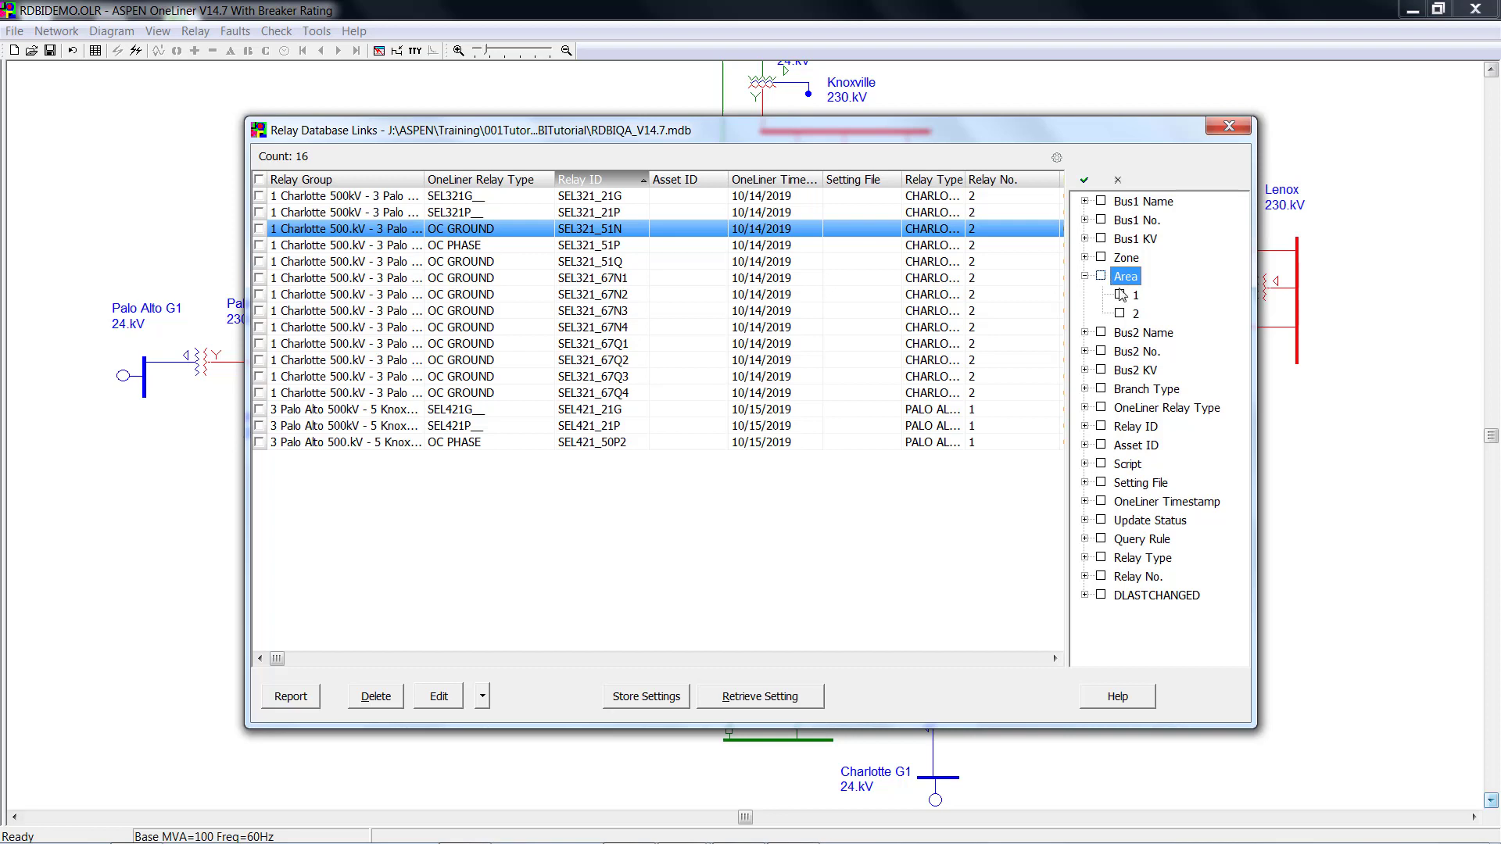
click(1119, 296)
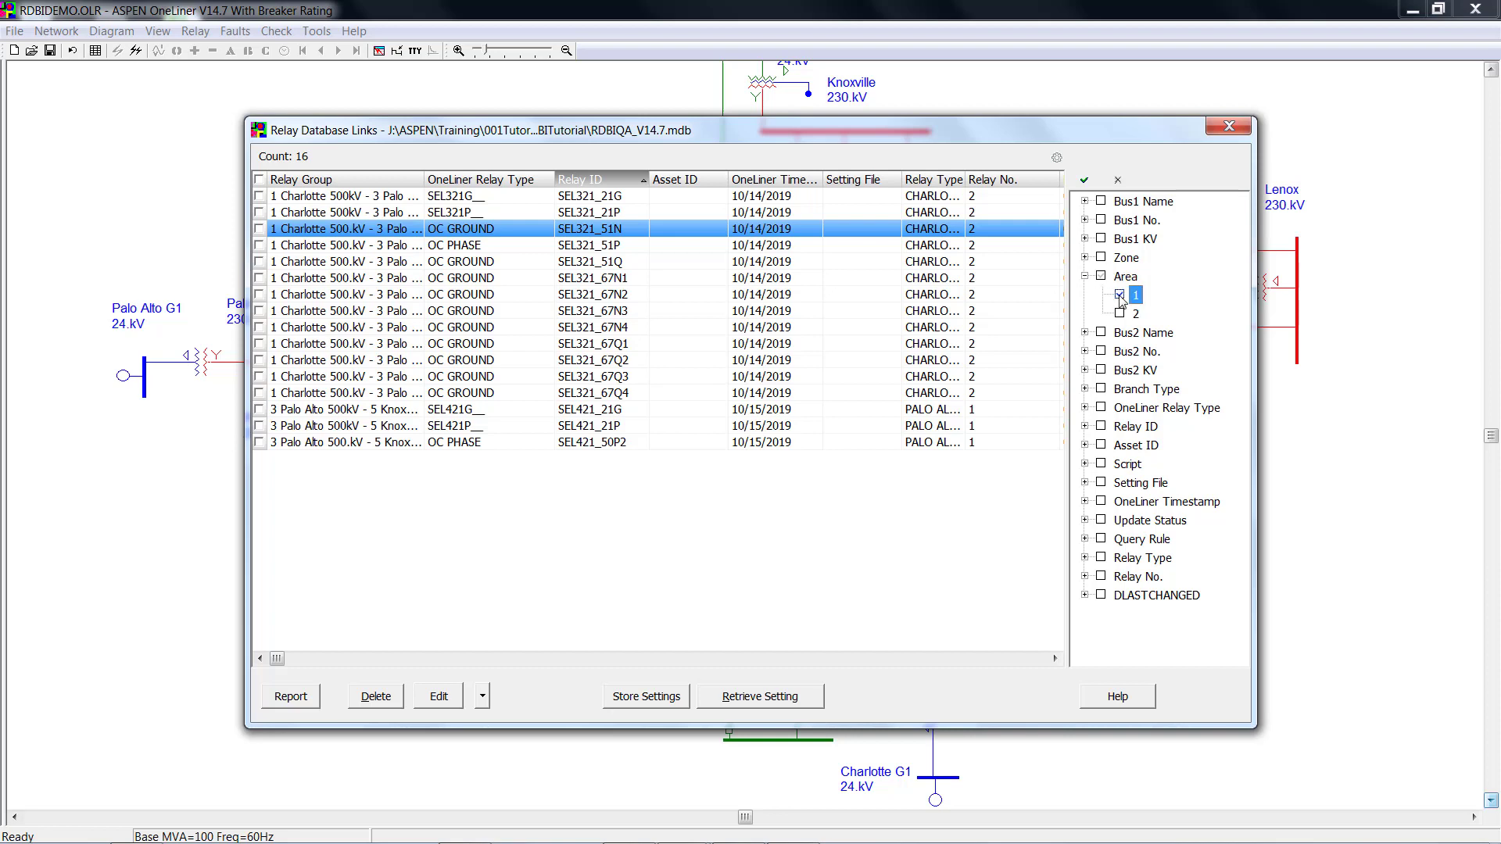
click(1086, 182)
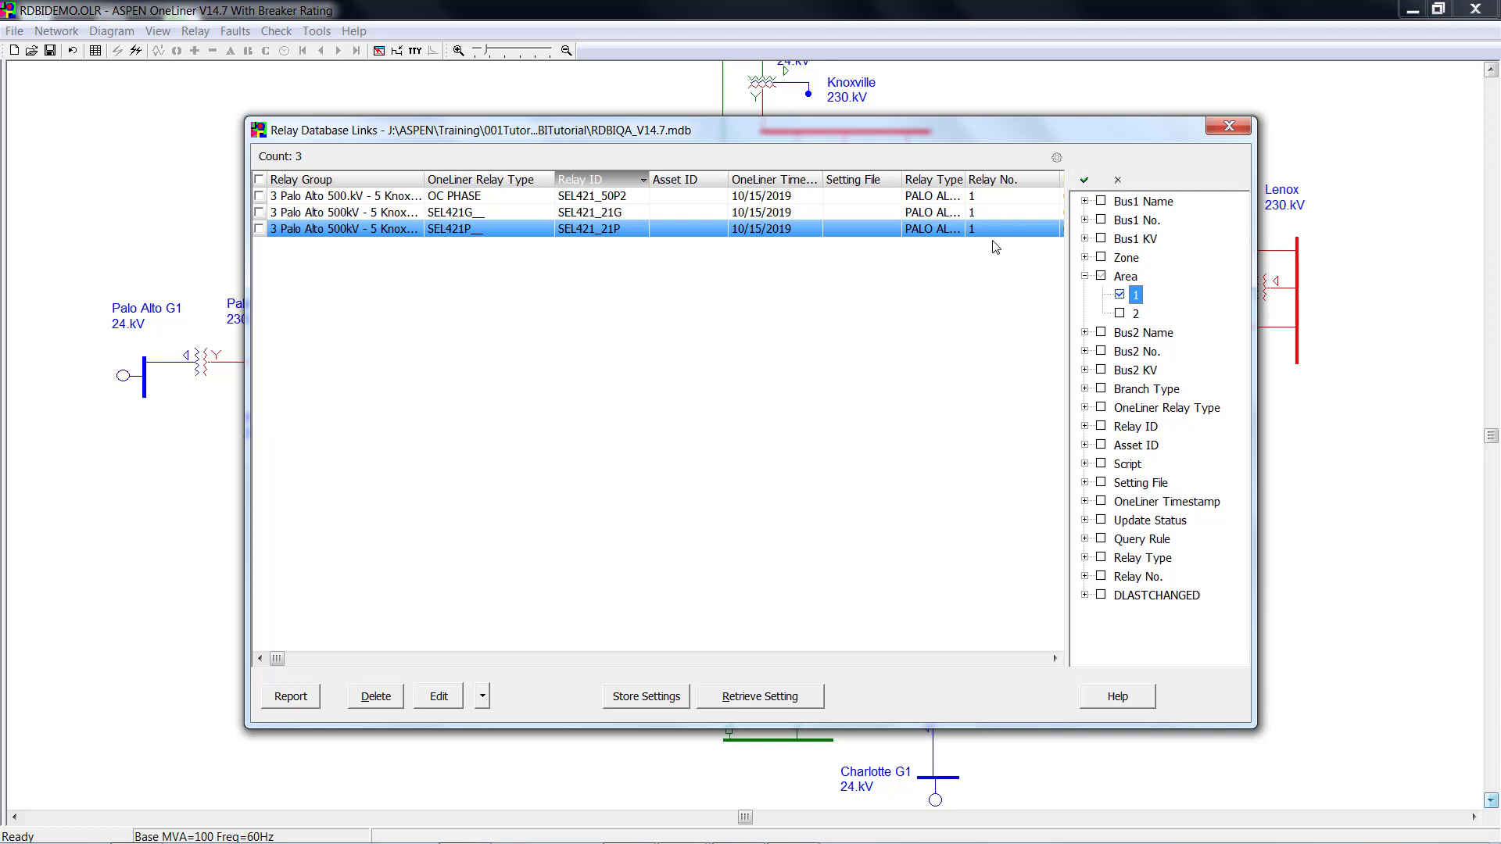
click(1118, 182)
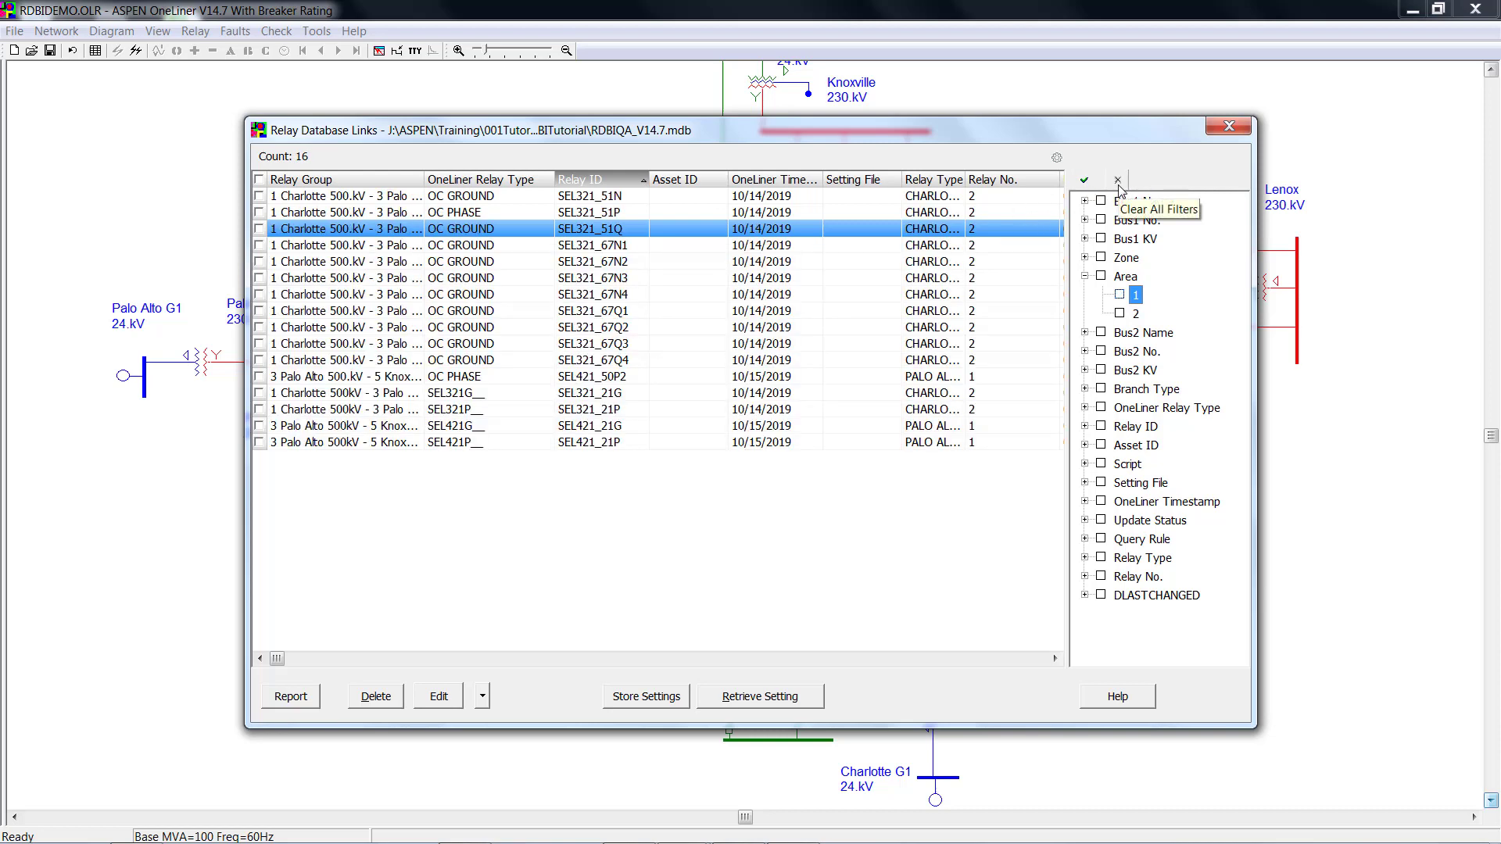
Inspect the Zone, OneLiner Timestamp and Update Status filter values, then mark all relays.
click(1085, 258)
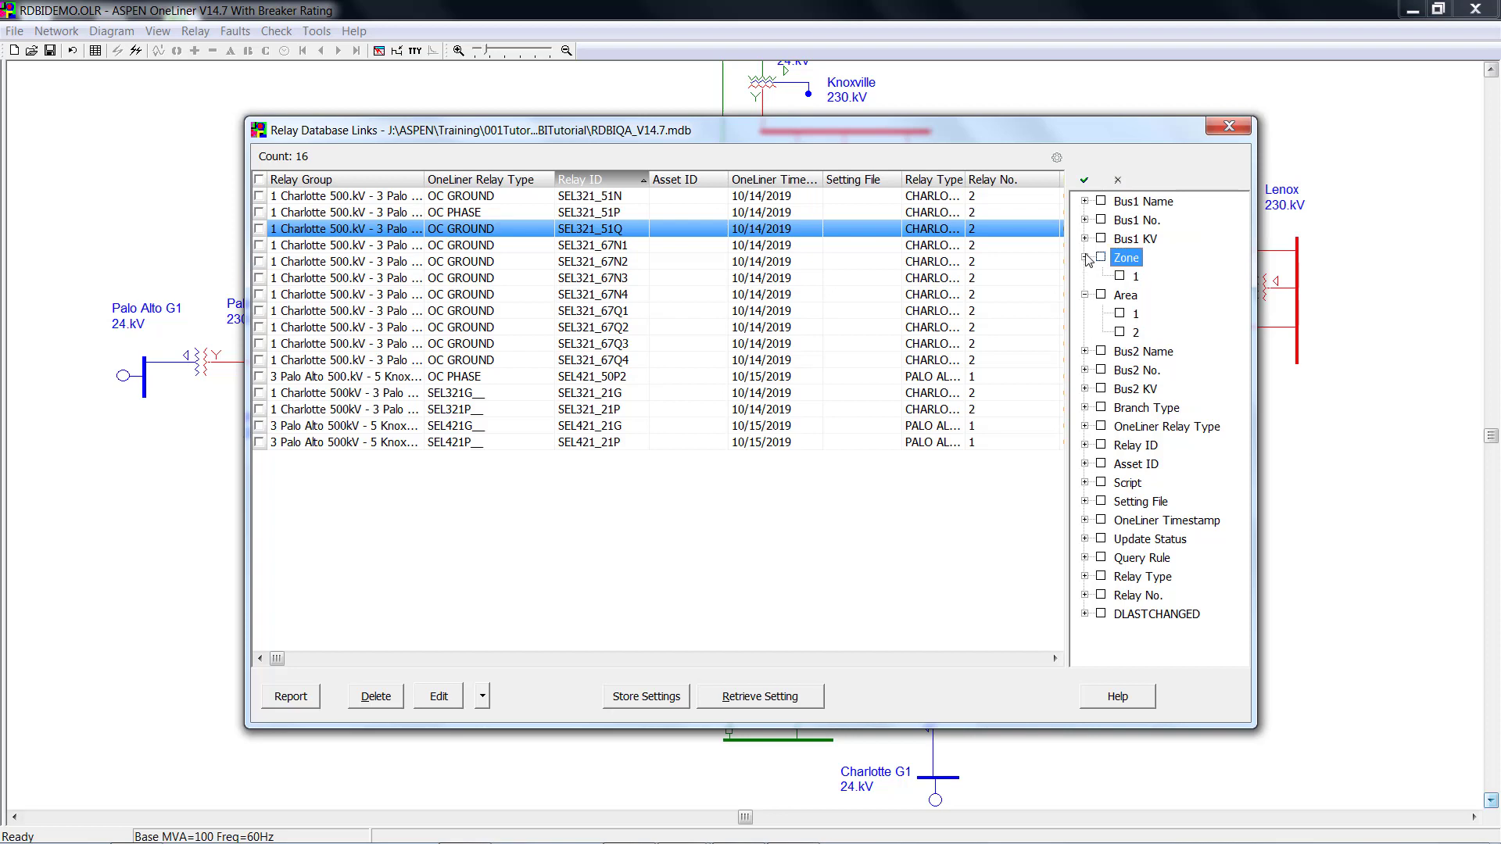
click(1085, 520)
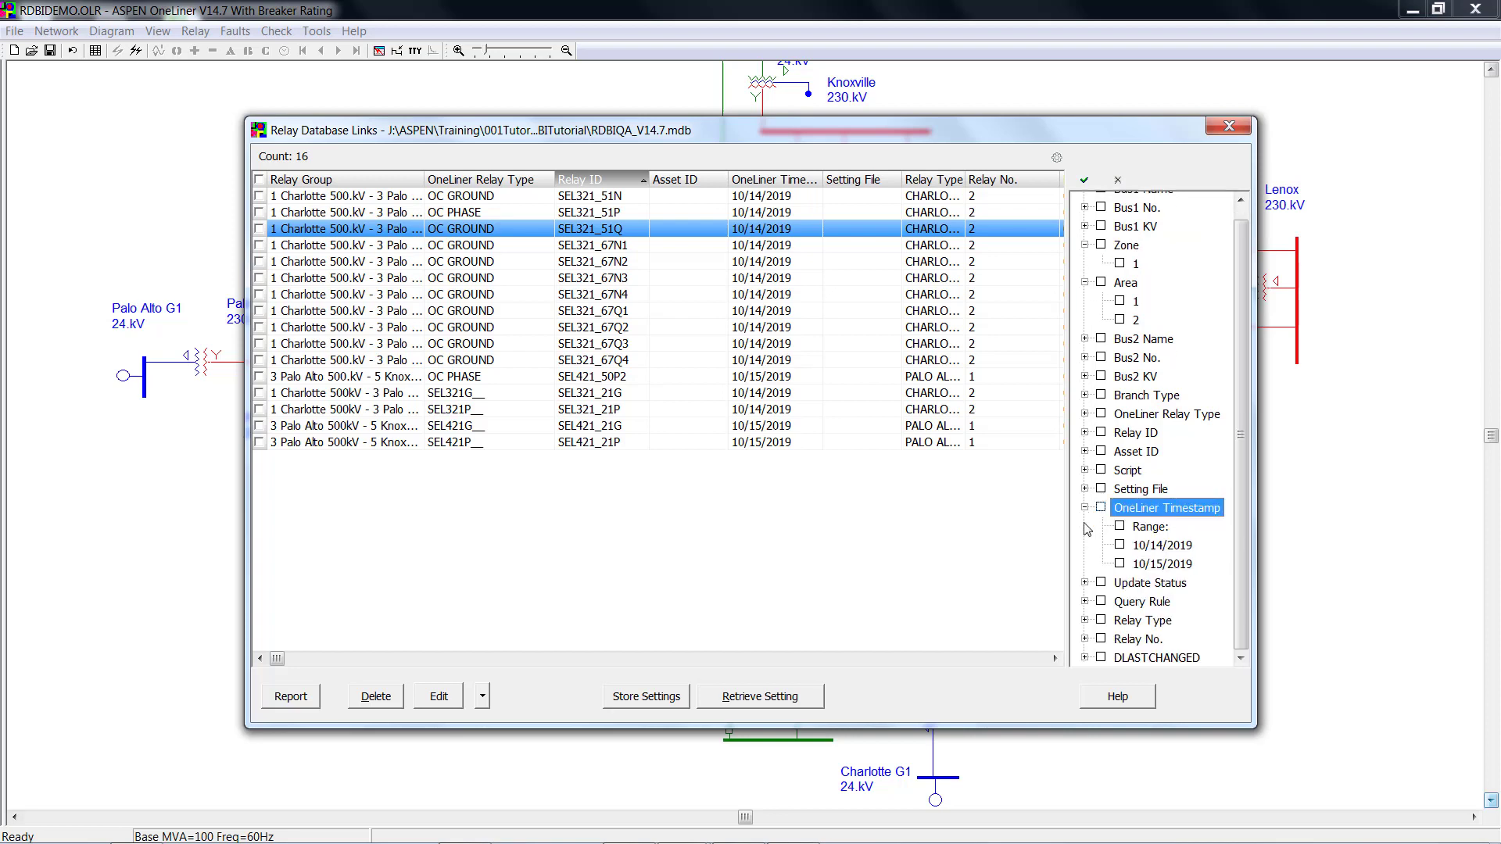
click(1087, 584)
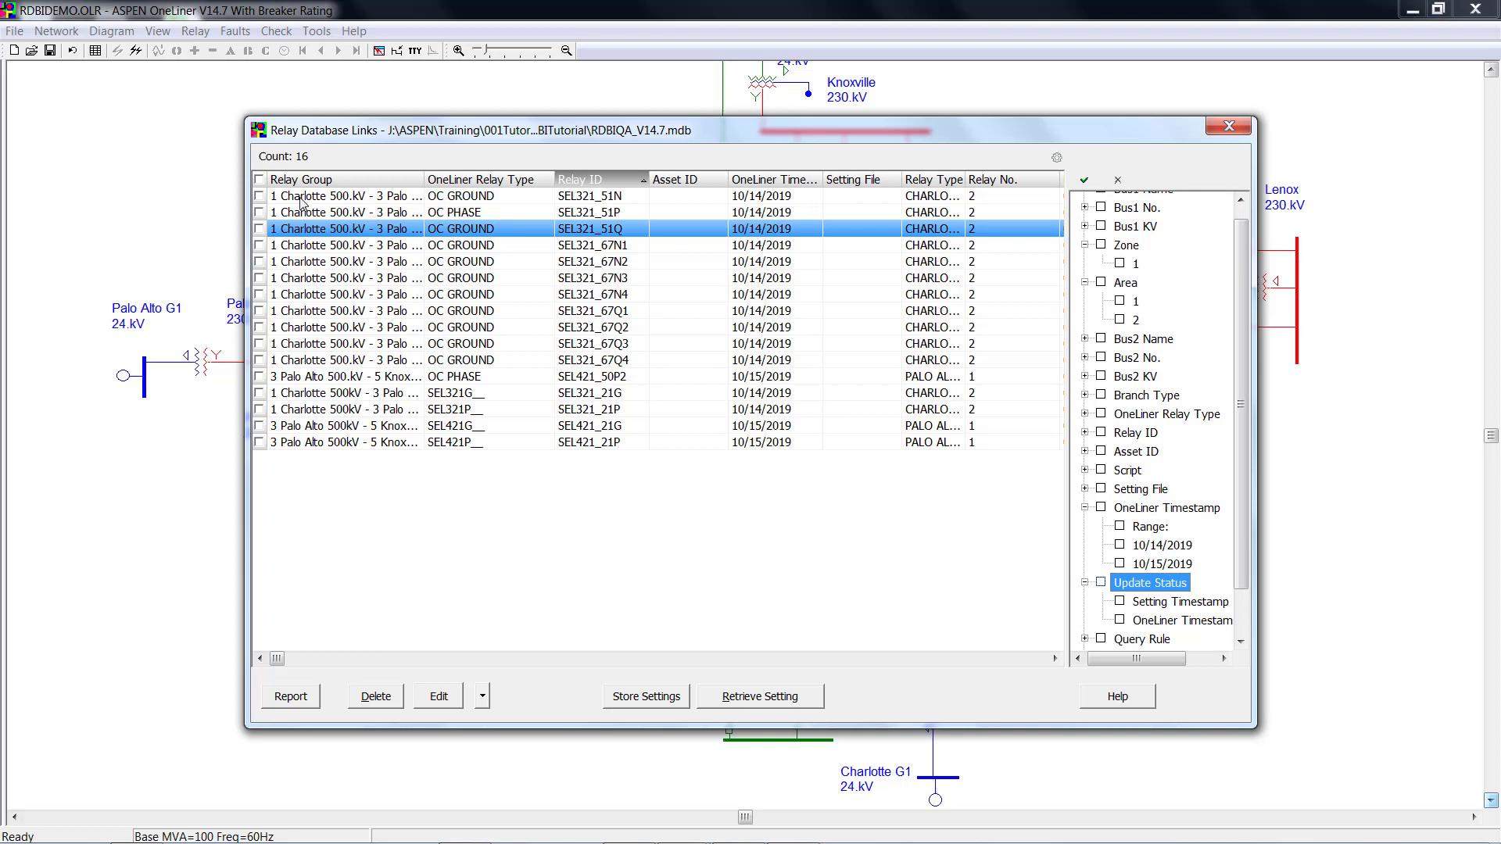
click(259, 179)
Retrieve database settings for all 16 marked relays, accepting every new value; 4 relays get updated.
click(780, 697)
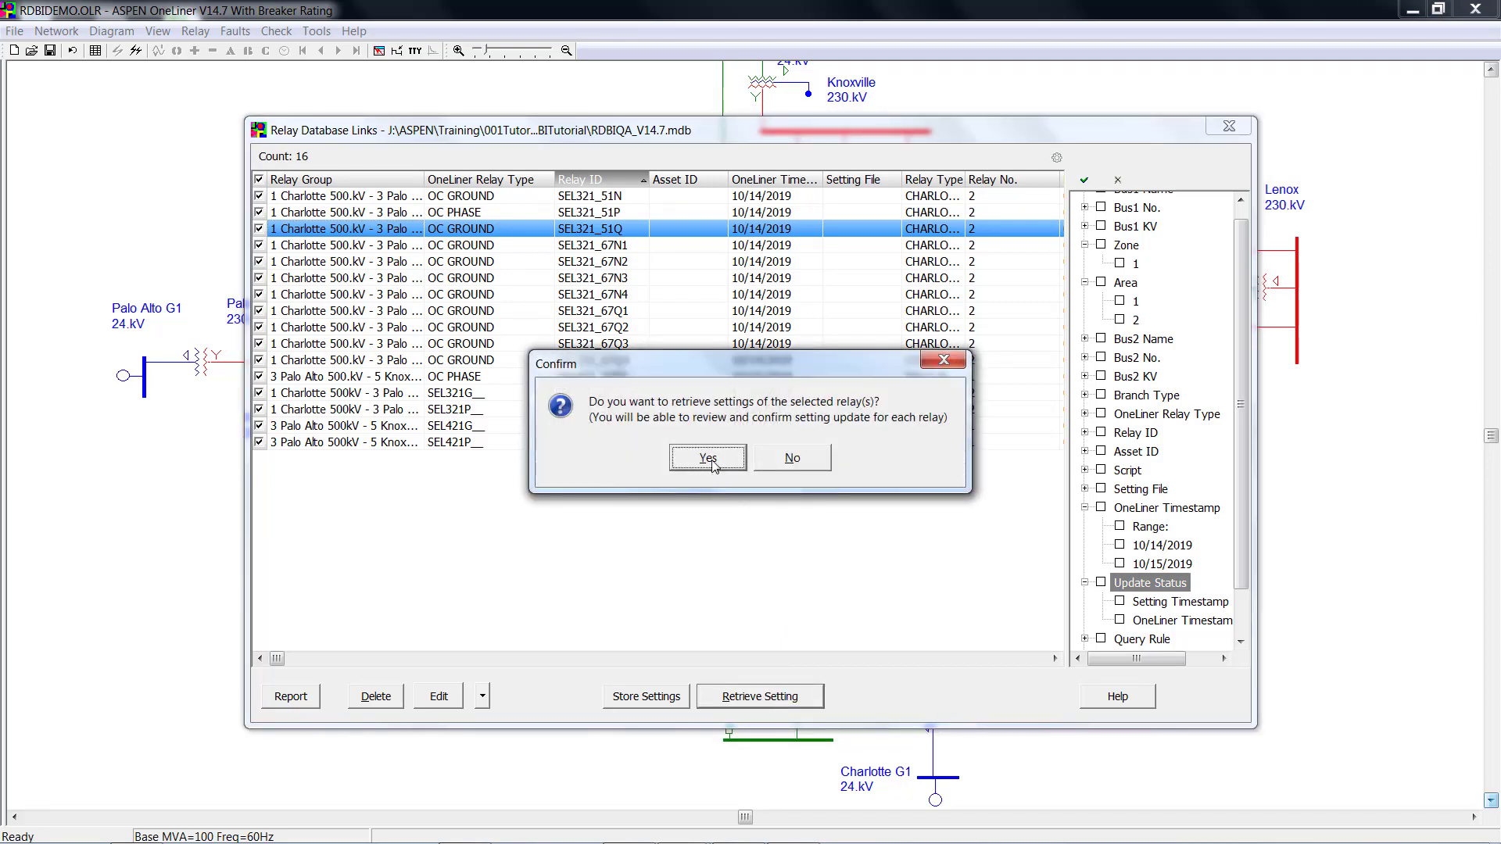
click(708, 459)
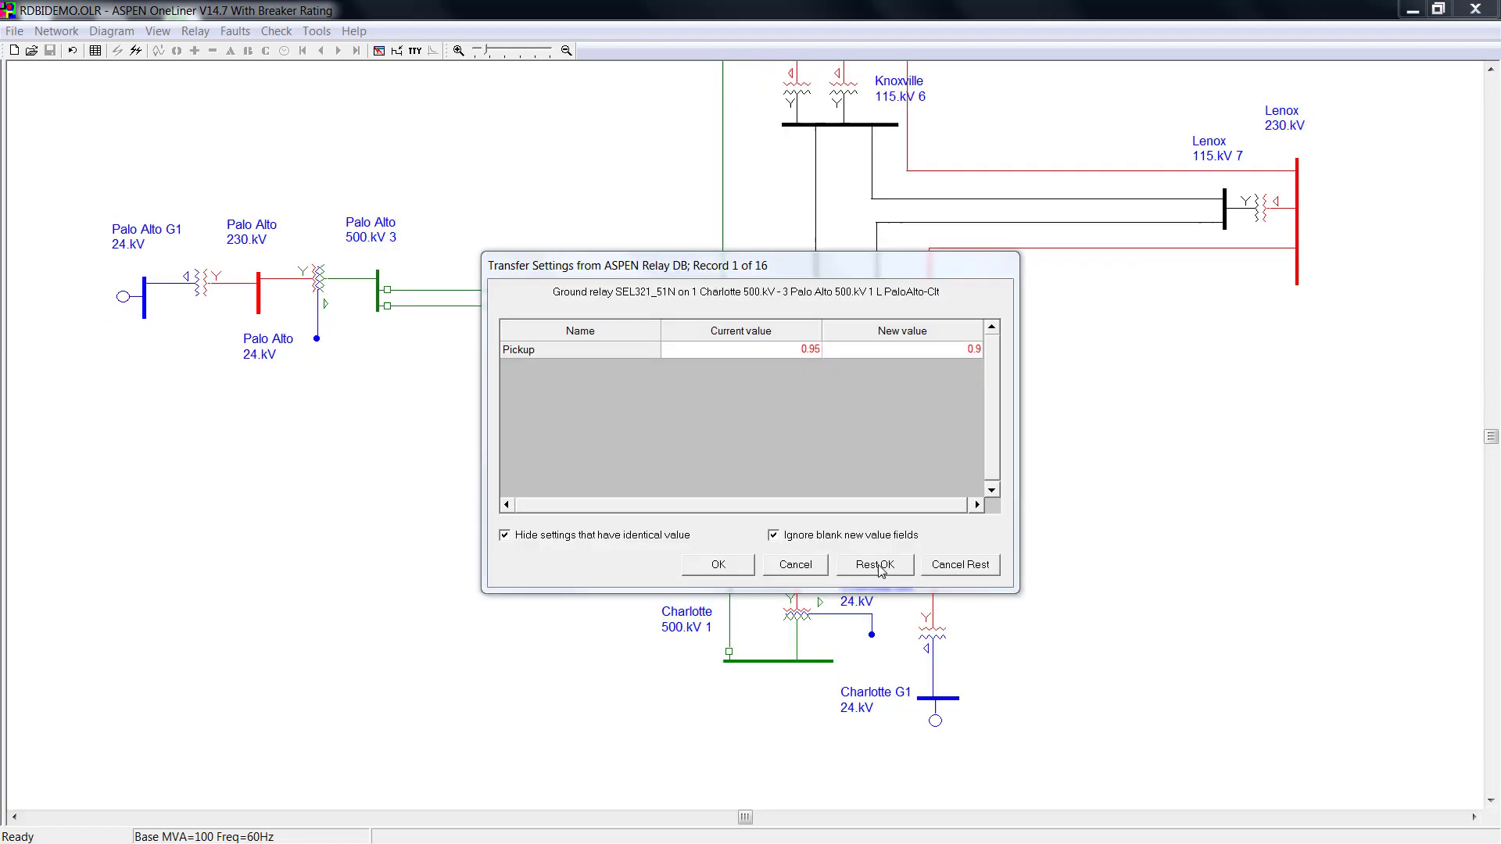
click(877, 560)
click(878, 559)
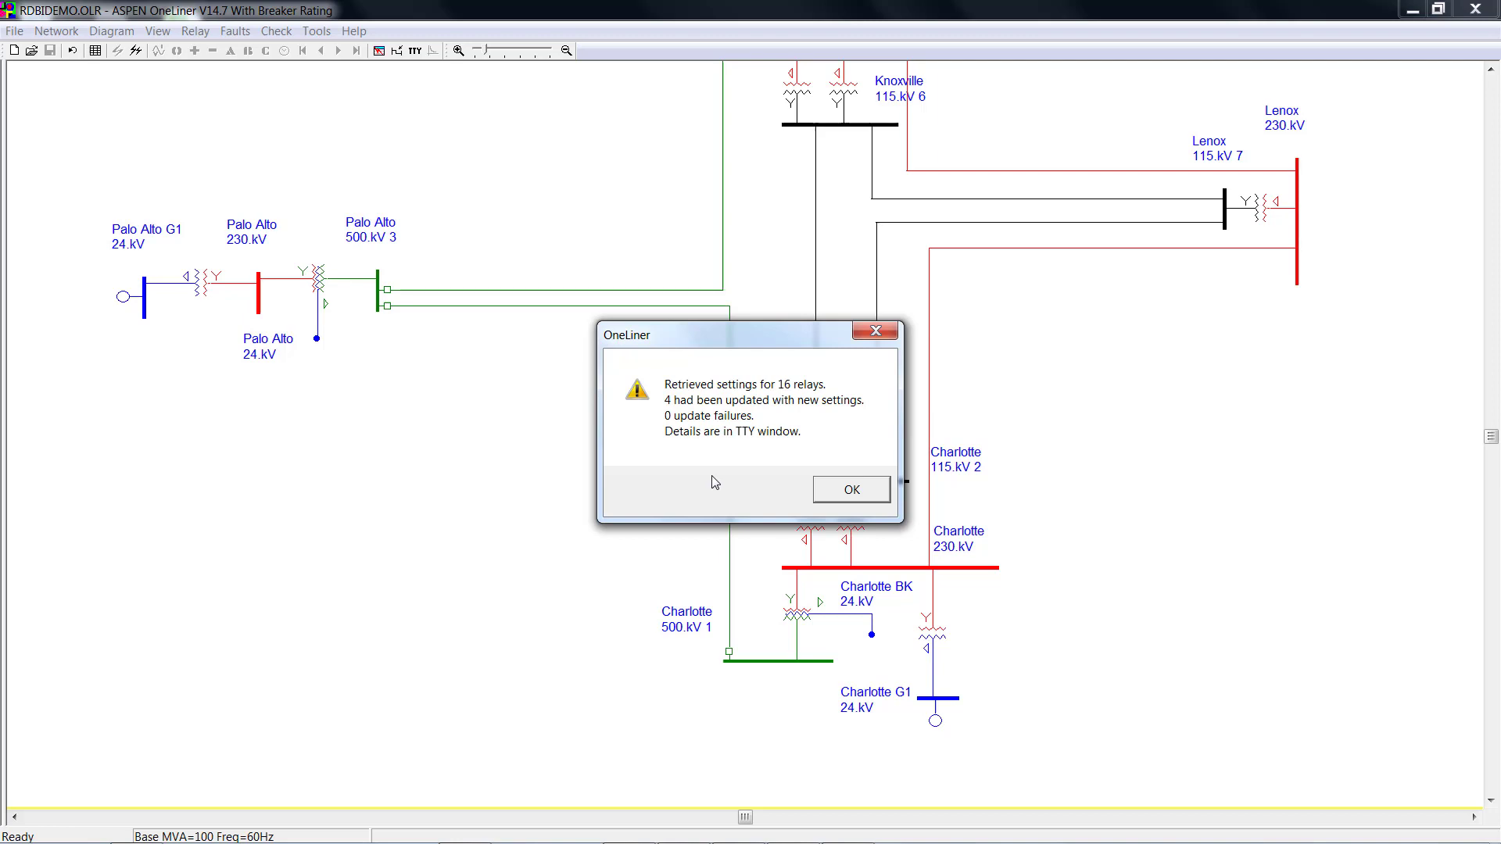
click(849, 500)
Read through the TTY retrieval log comparing old and new relay values, then close it.
click(416, 52)
drag(1314, 354, 1317, 201)
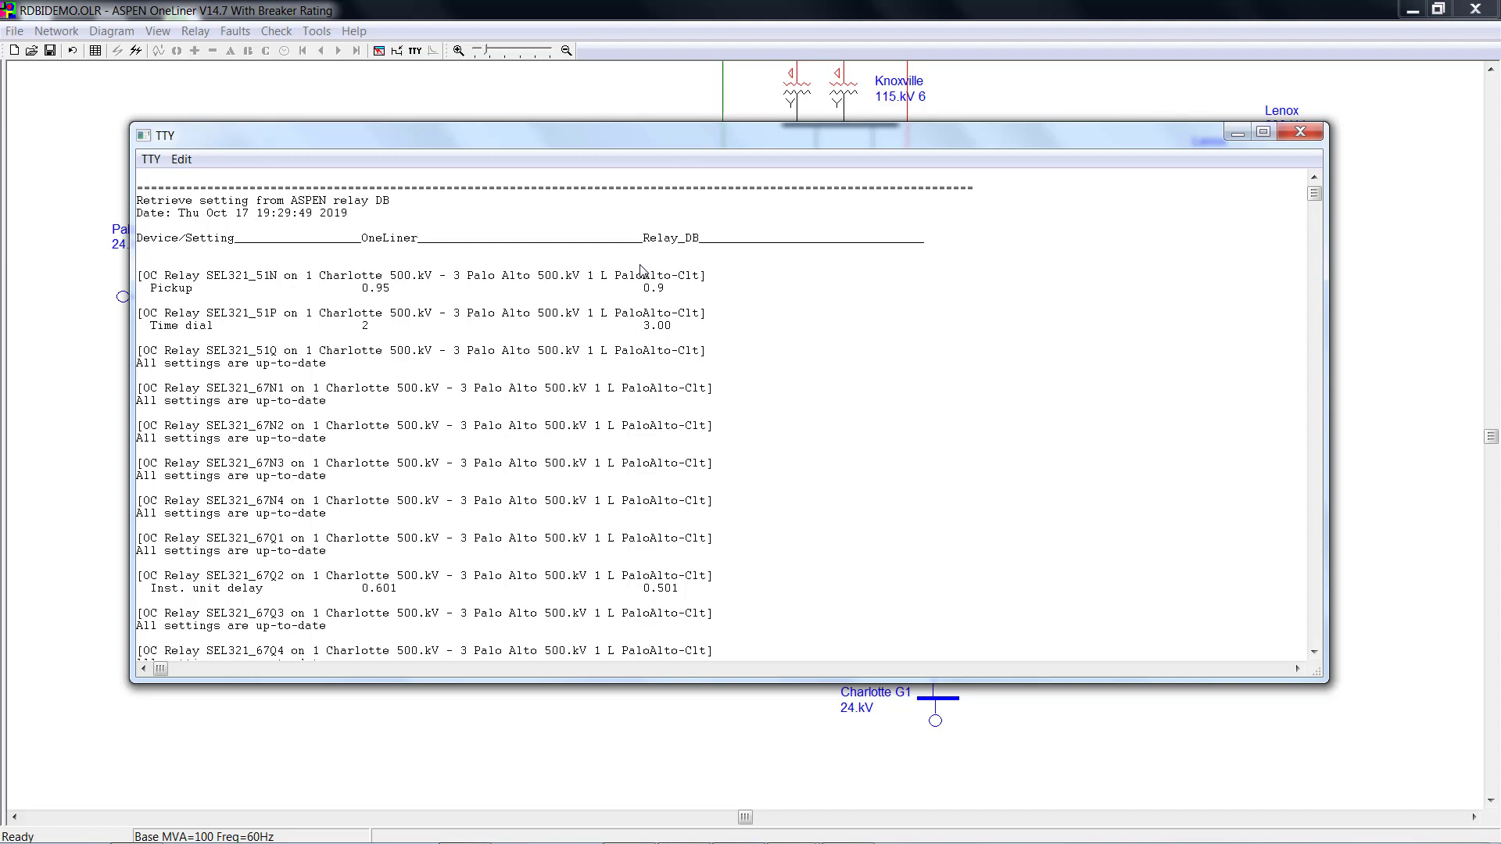
scroll(604, 336, down, 4)
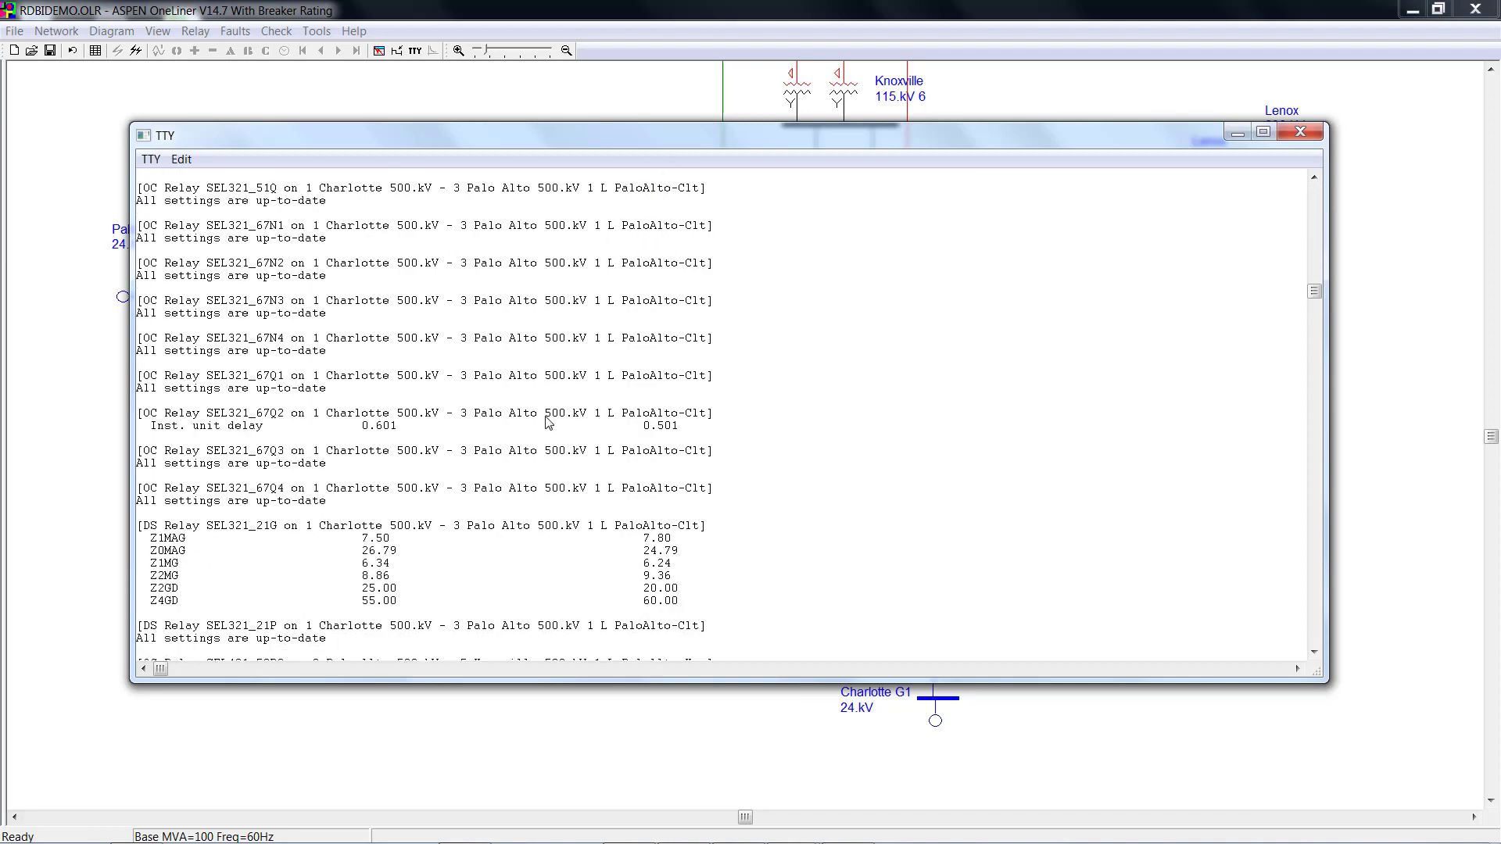
scroll(560, 583, down, 1)
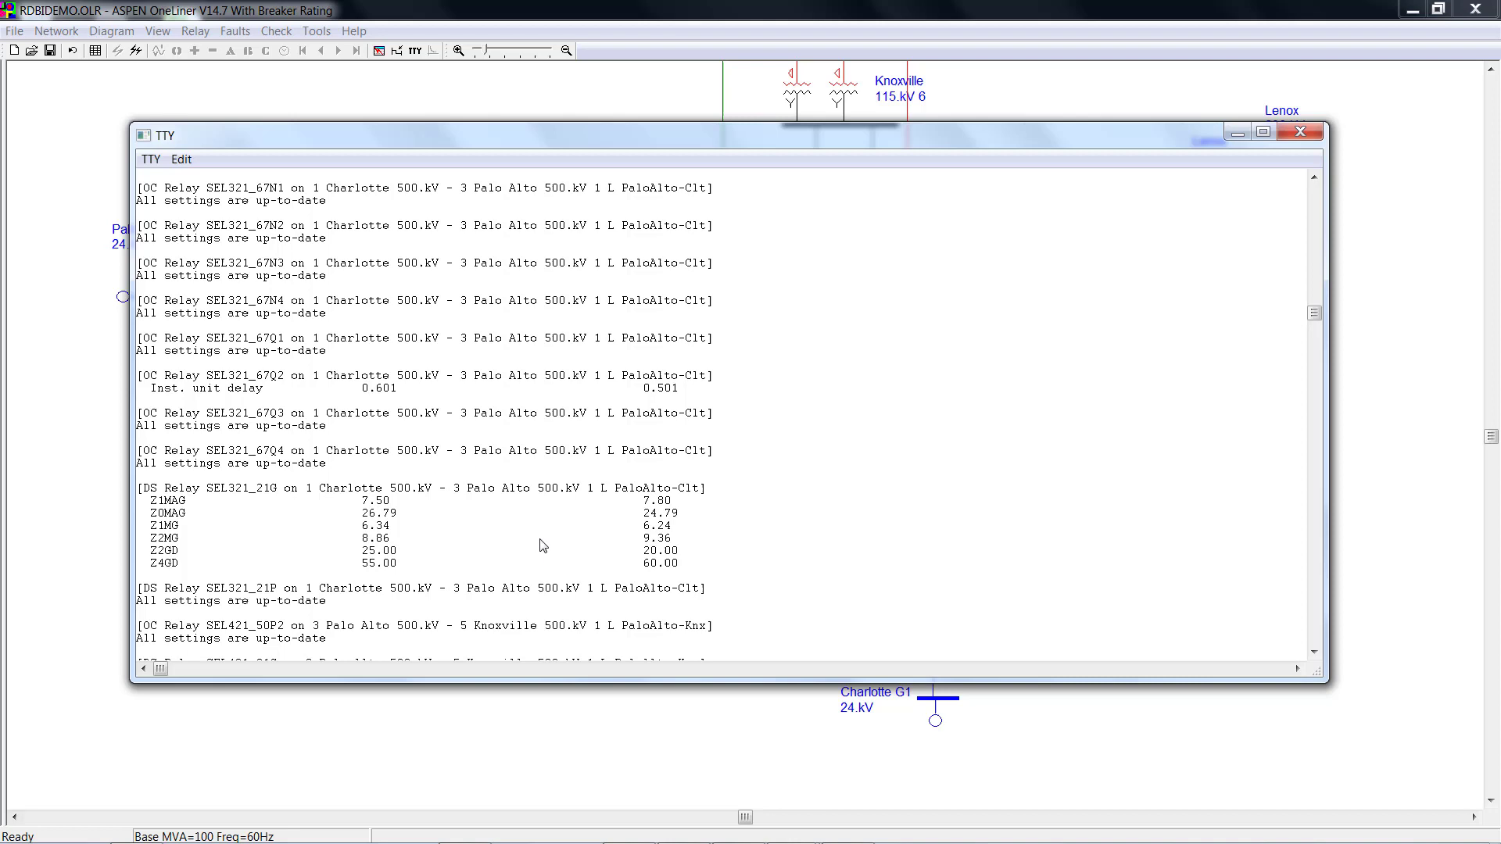
click(1299, 132)
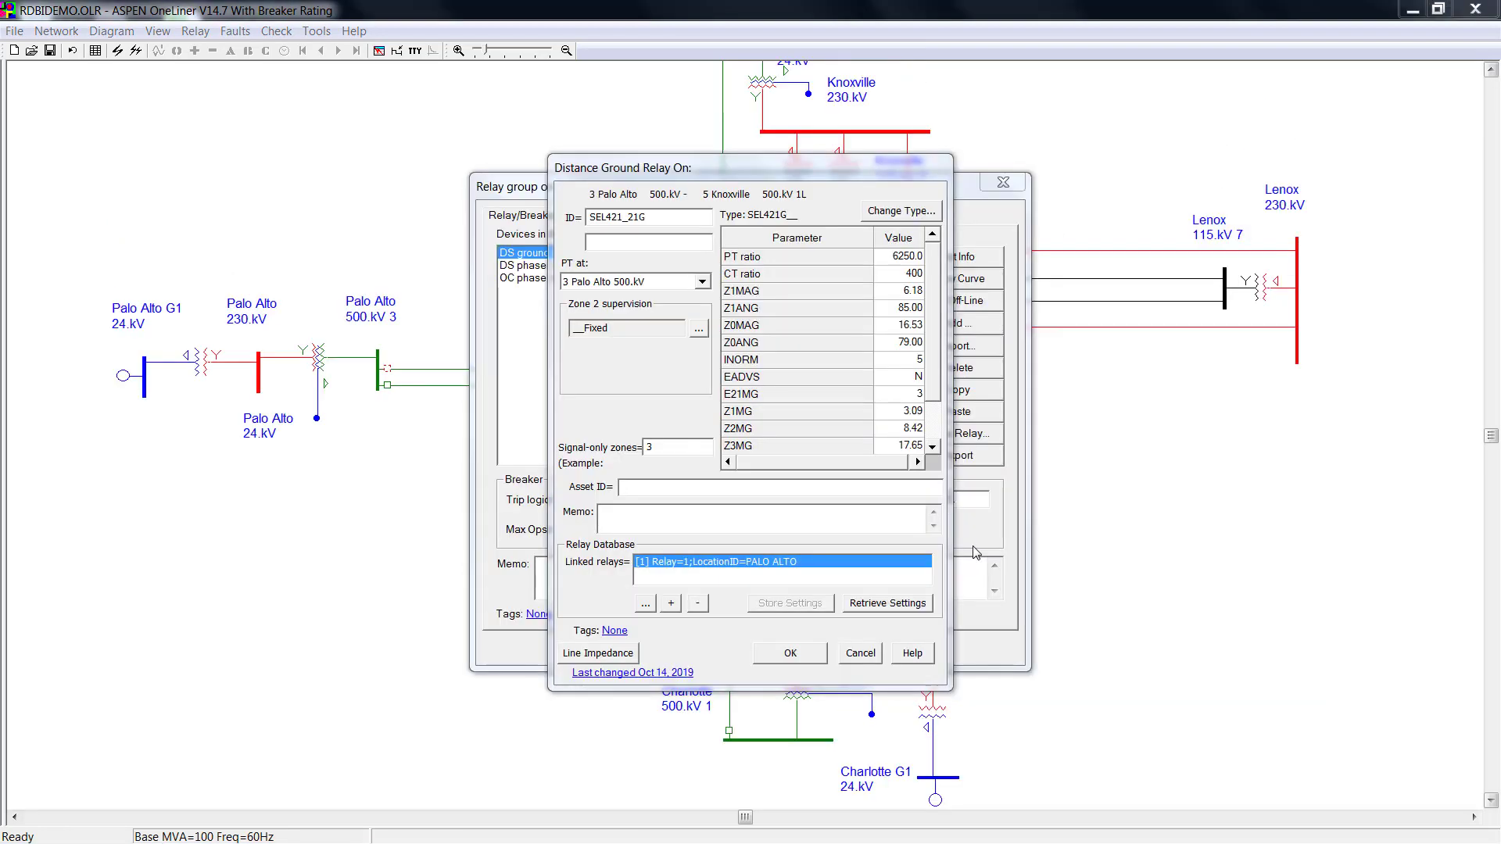
Show SEL421_21G's advanced database link options, reviewing the query rules and SEL-421 mapping script.
click(643, 606)
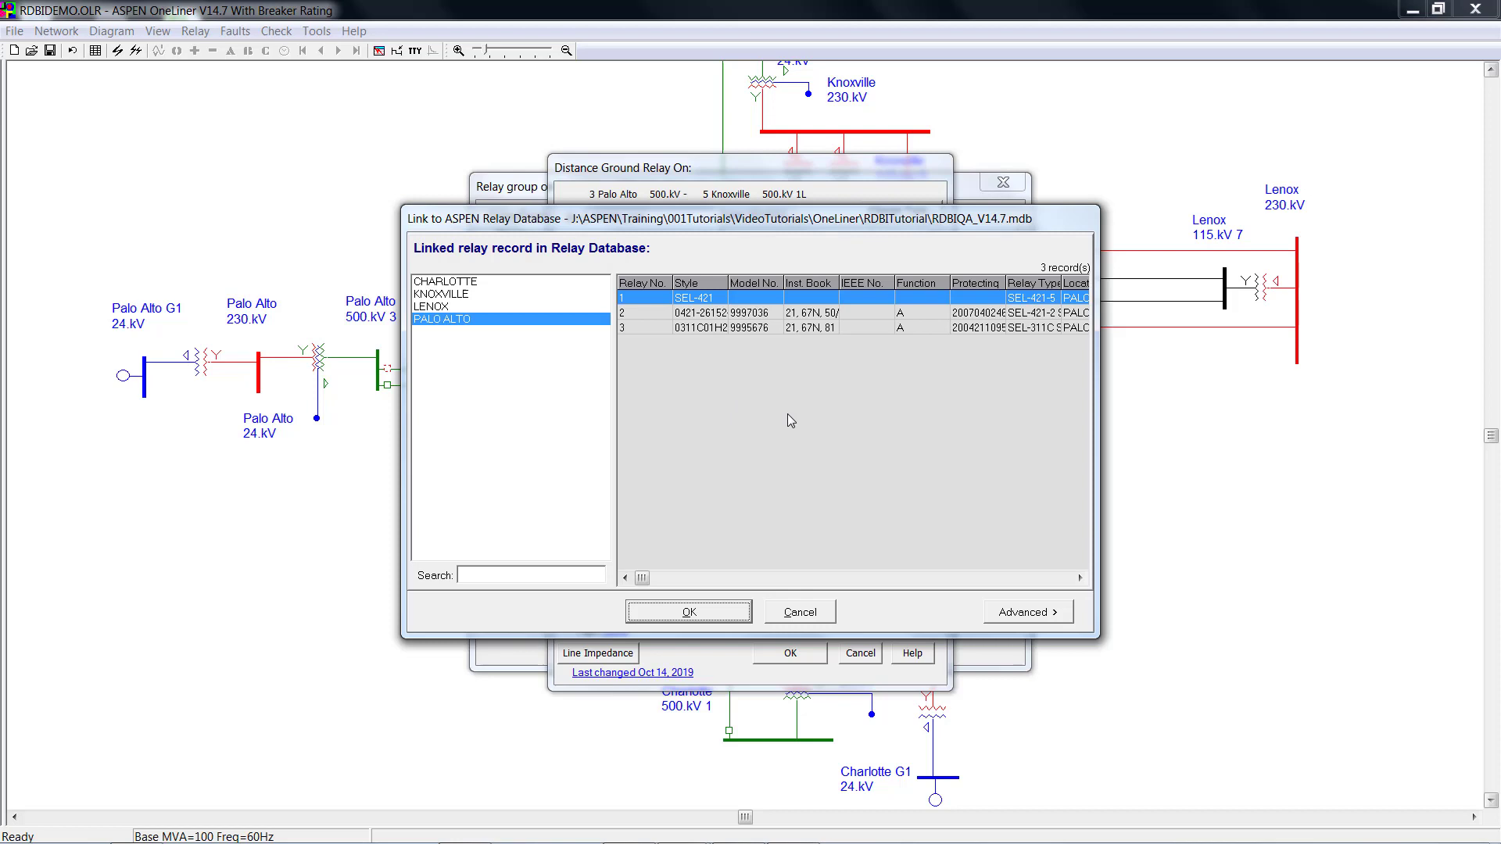
click(1038, 613)
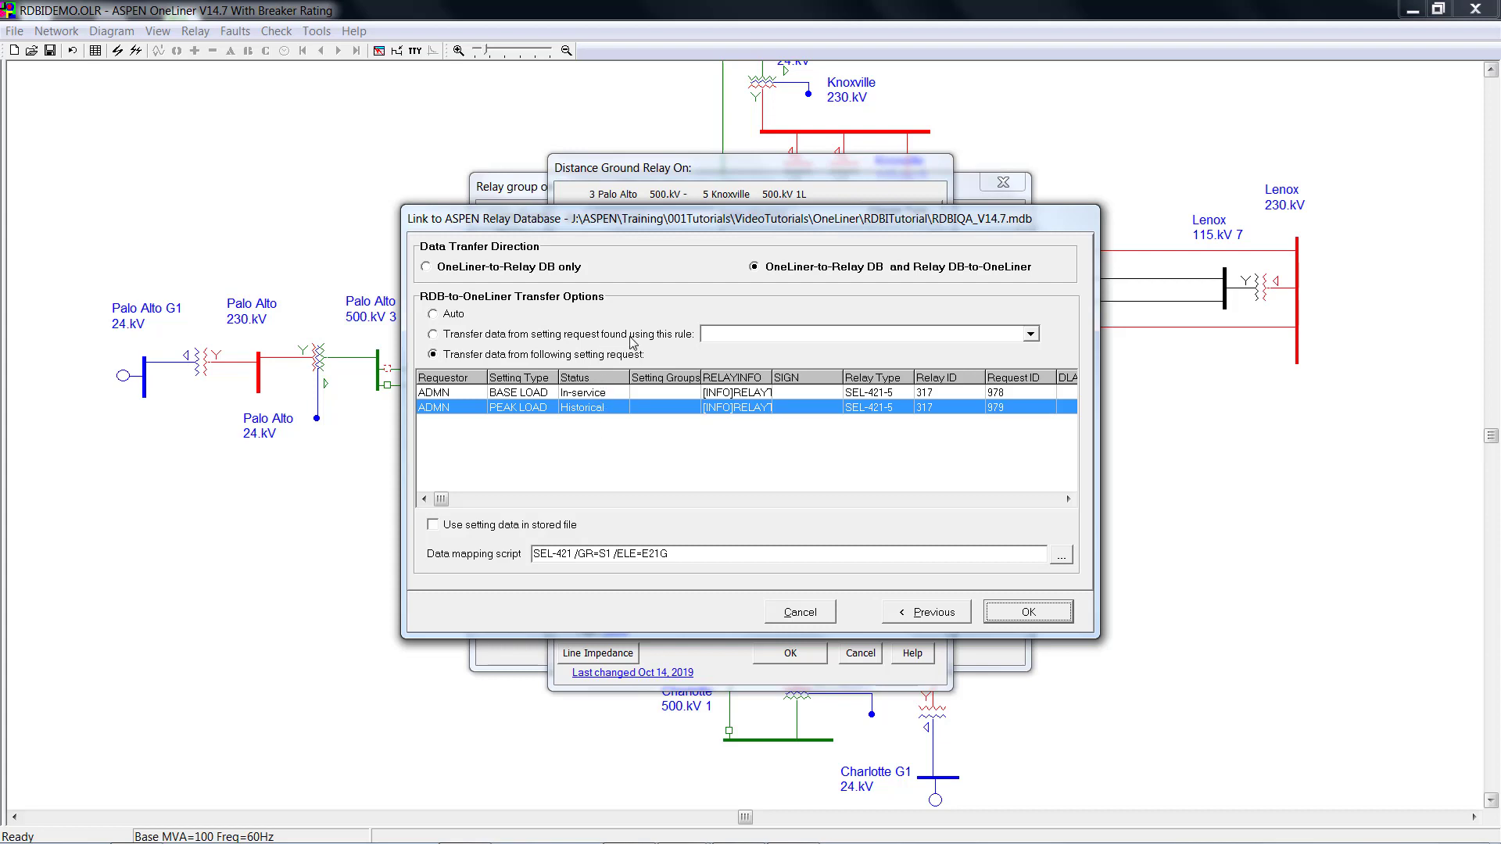
click(1031, 335)
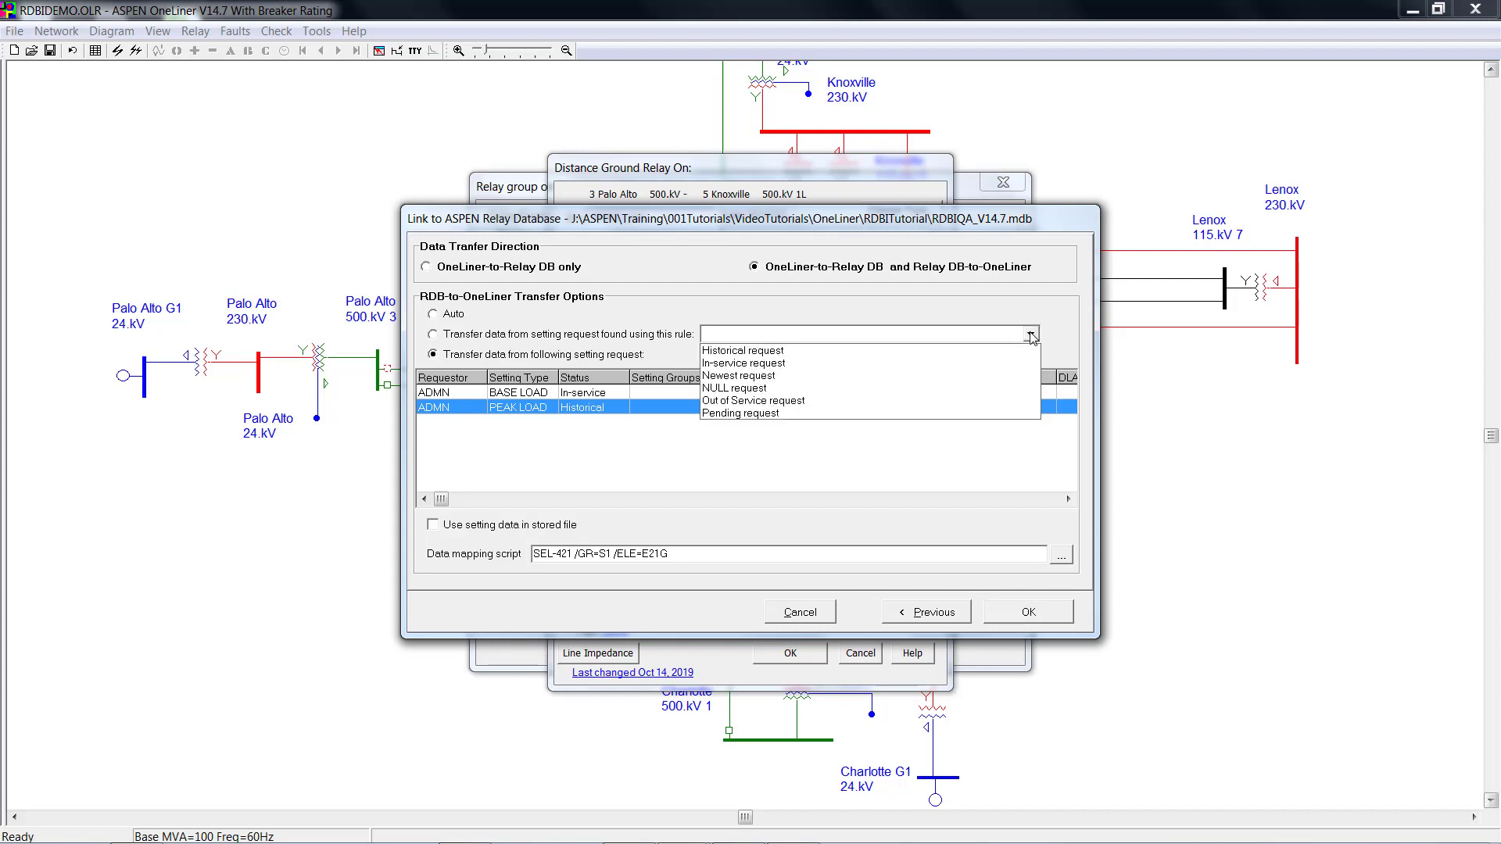
click(1032, 336)
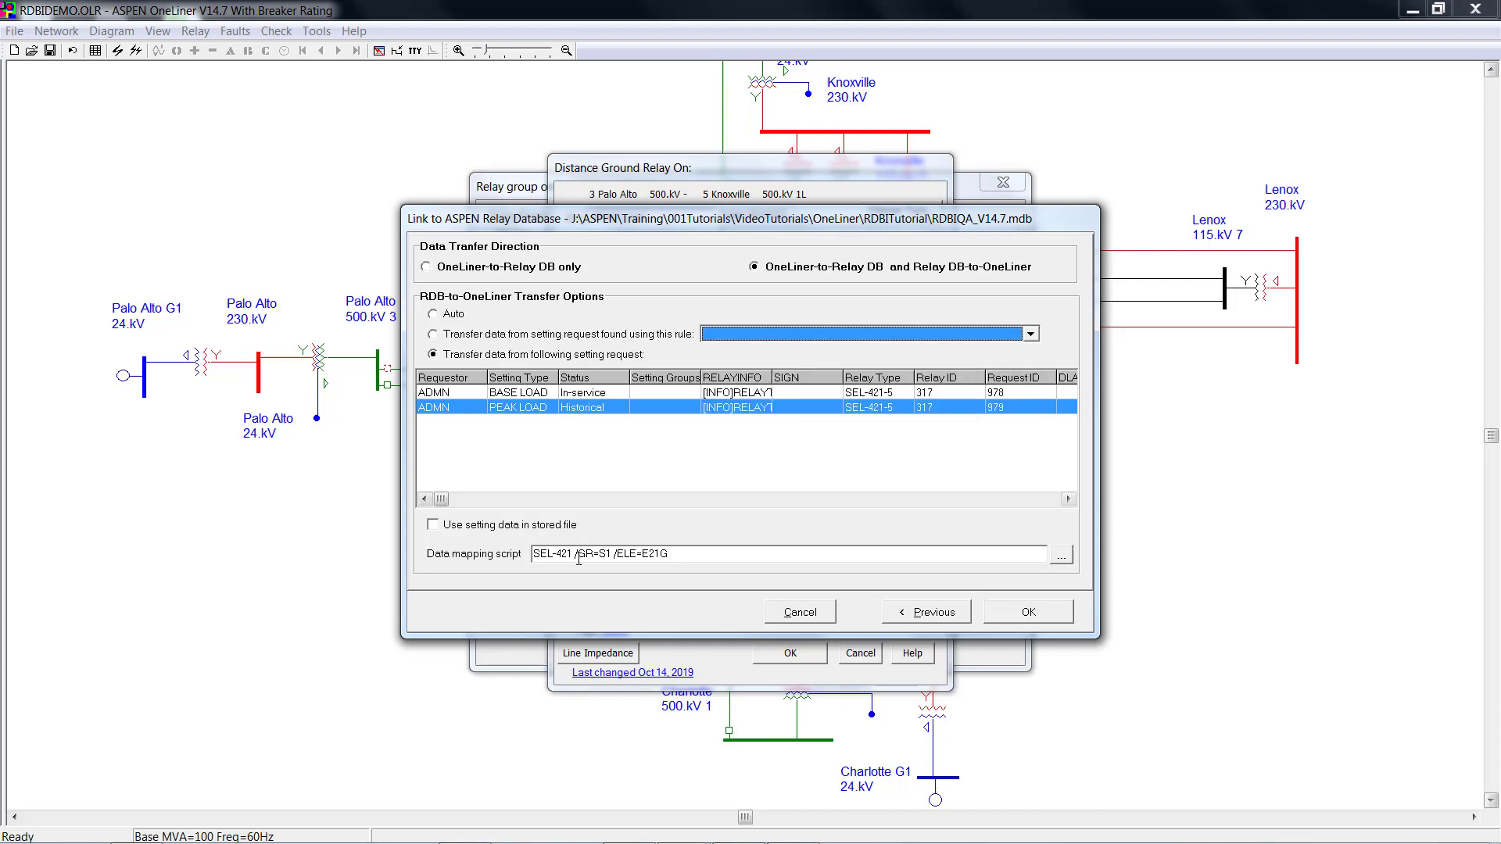
mouse_move(573, 555)
drag(573, 555, 533, 555)
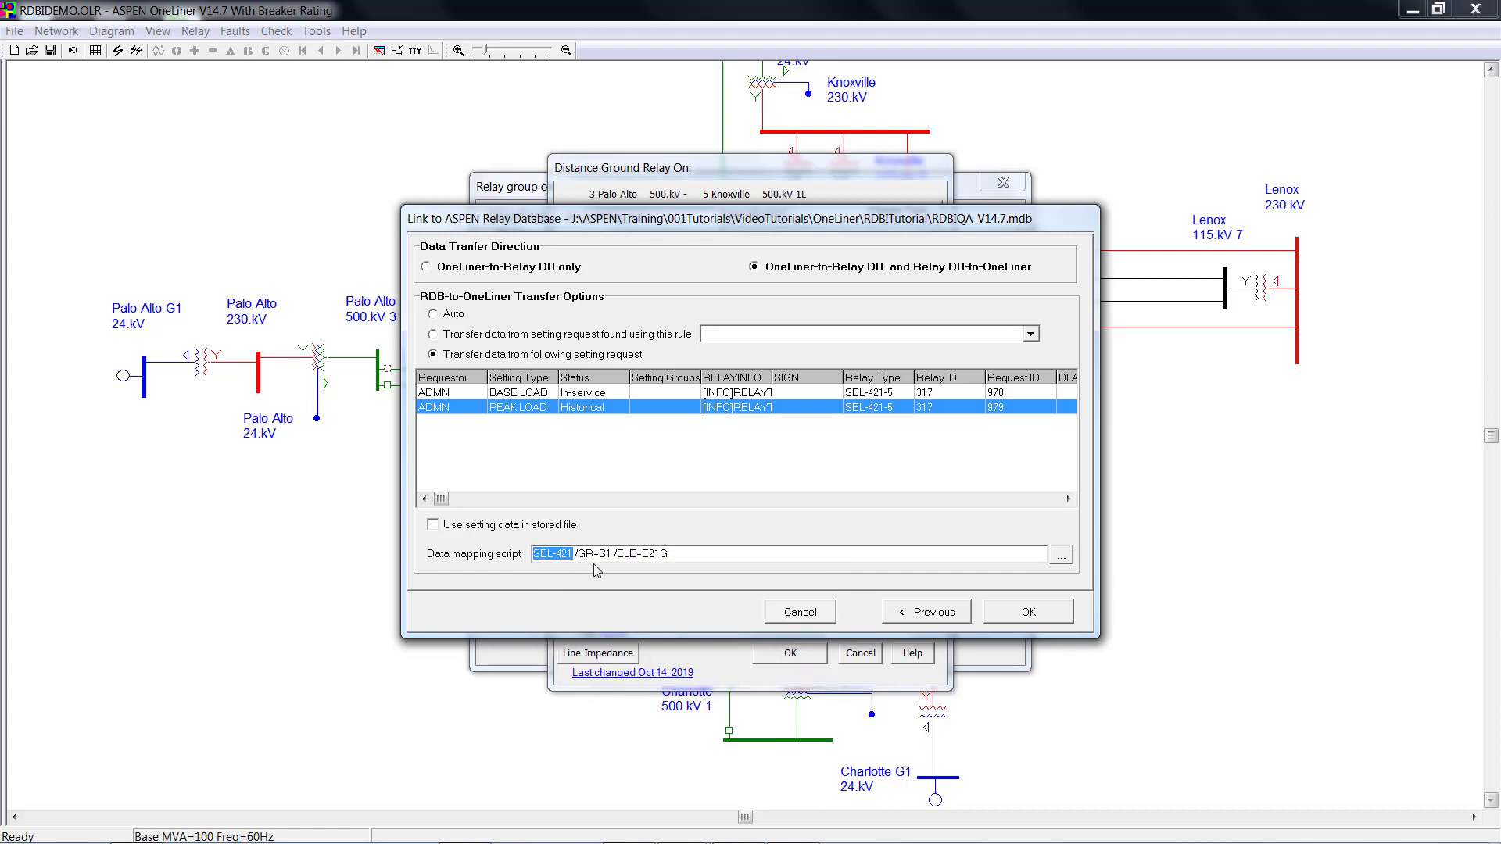
mouse_move(607, 554)
List all available mapping scripts for SEL421G_, then cancel without changing the script.
click(1062, 555)
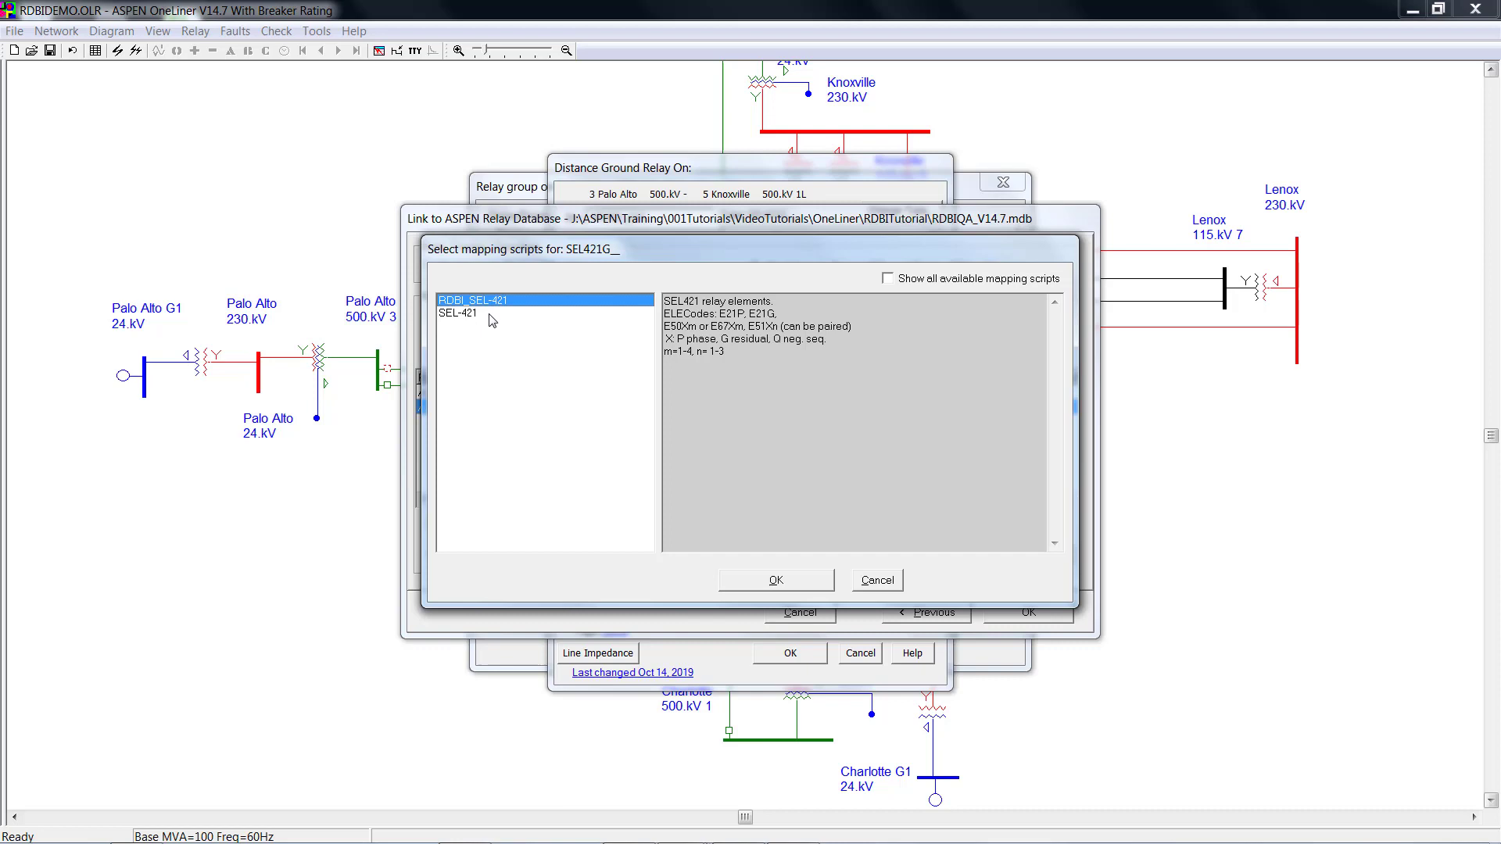
click(889, 279)
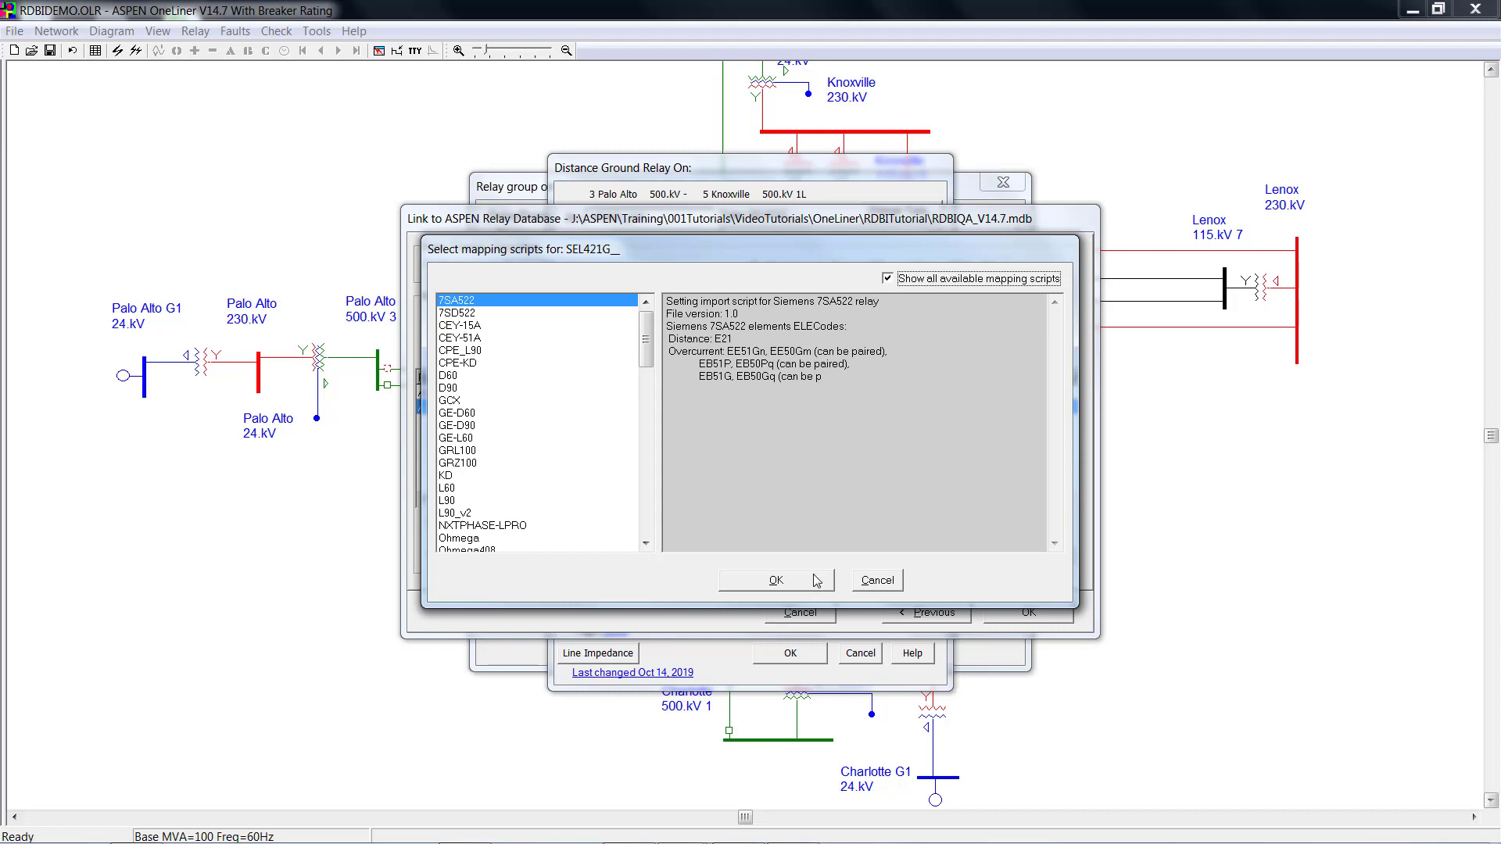
click(874, 580)
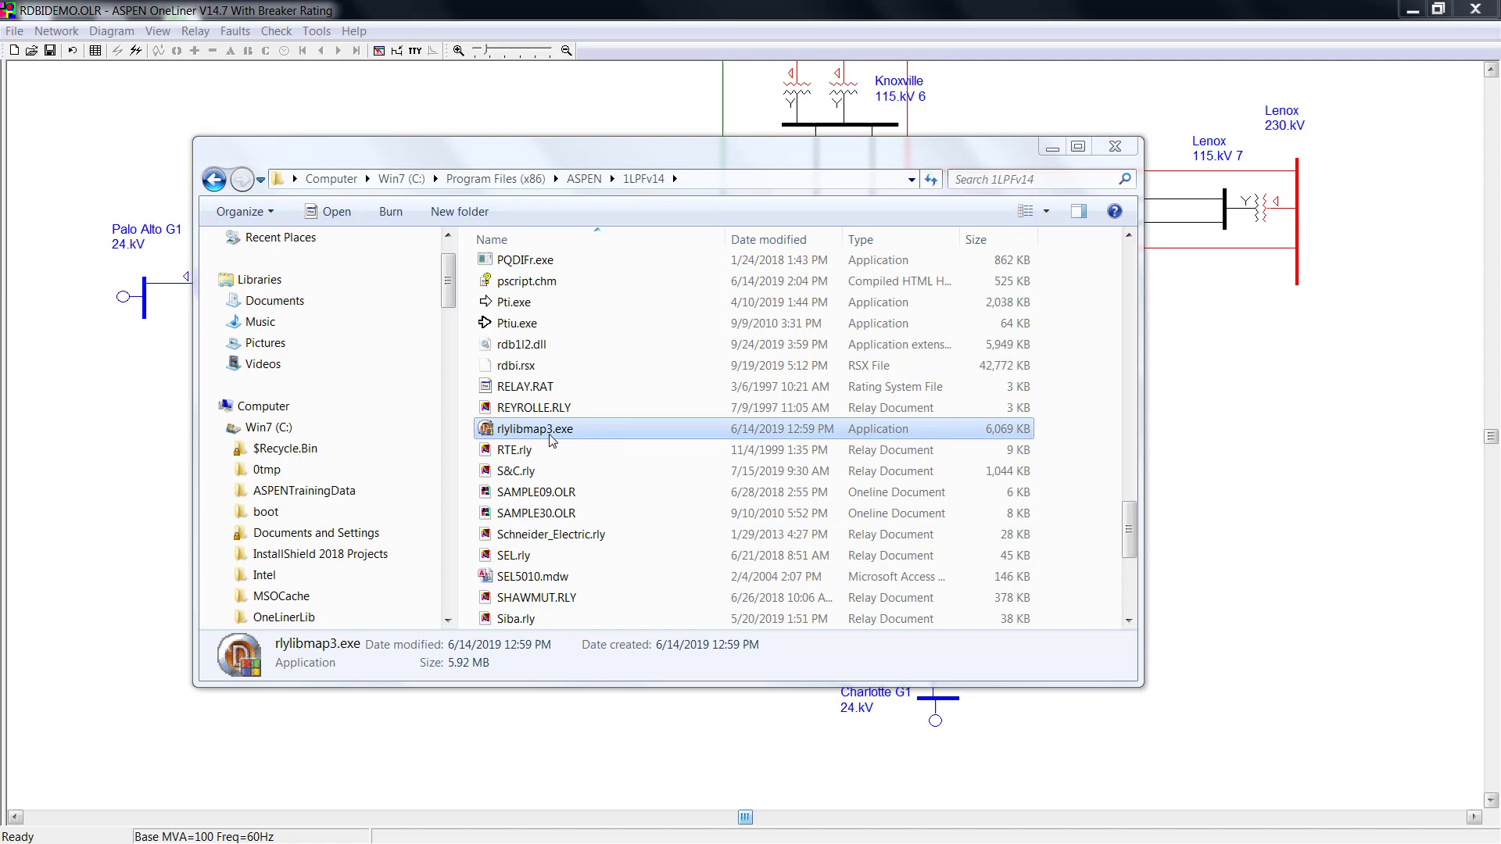
Launch rlylibmap3.exe, open RDBIQA_V14.7.mdb, and log in with the database user name and password.
double_click(551, 441)
click(921, 398)
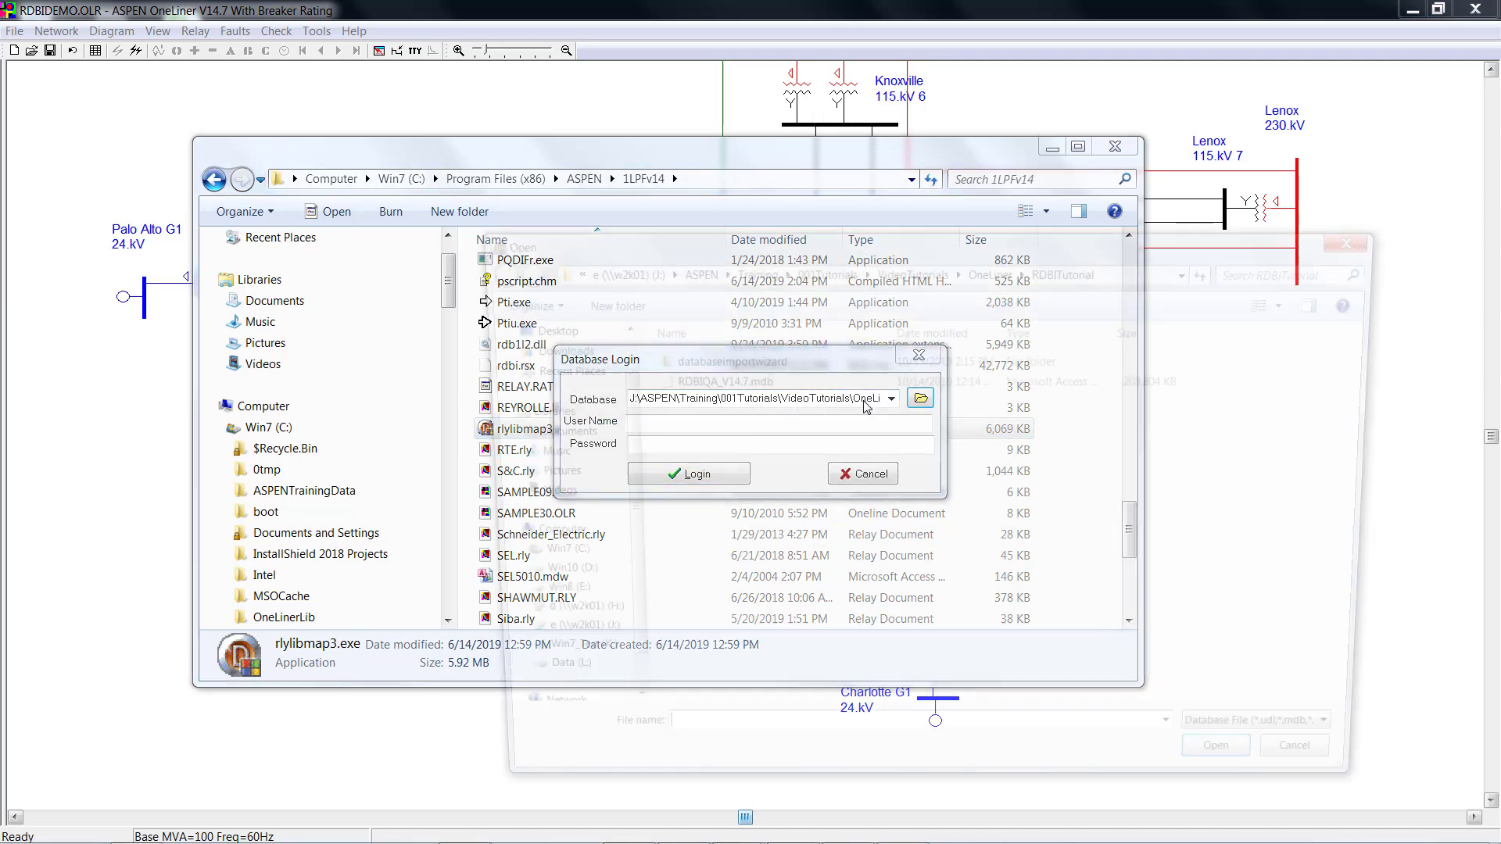
double_click(723, 385)
click(663, 425)
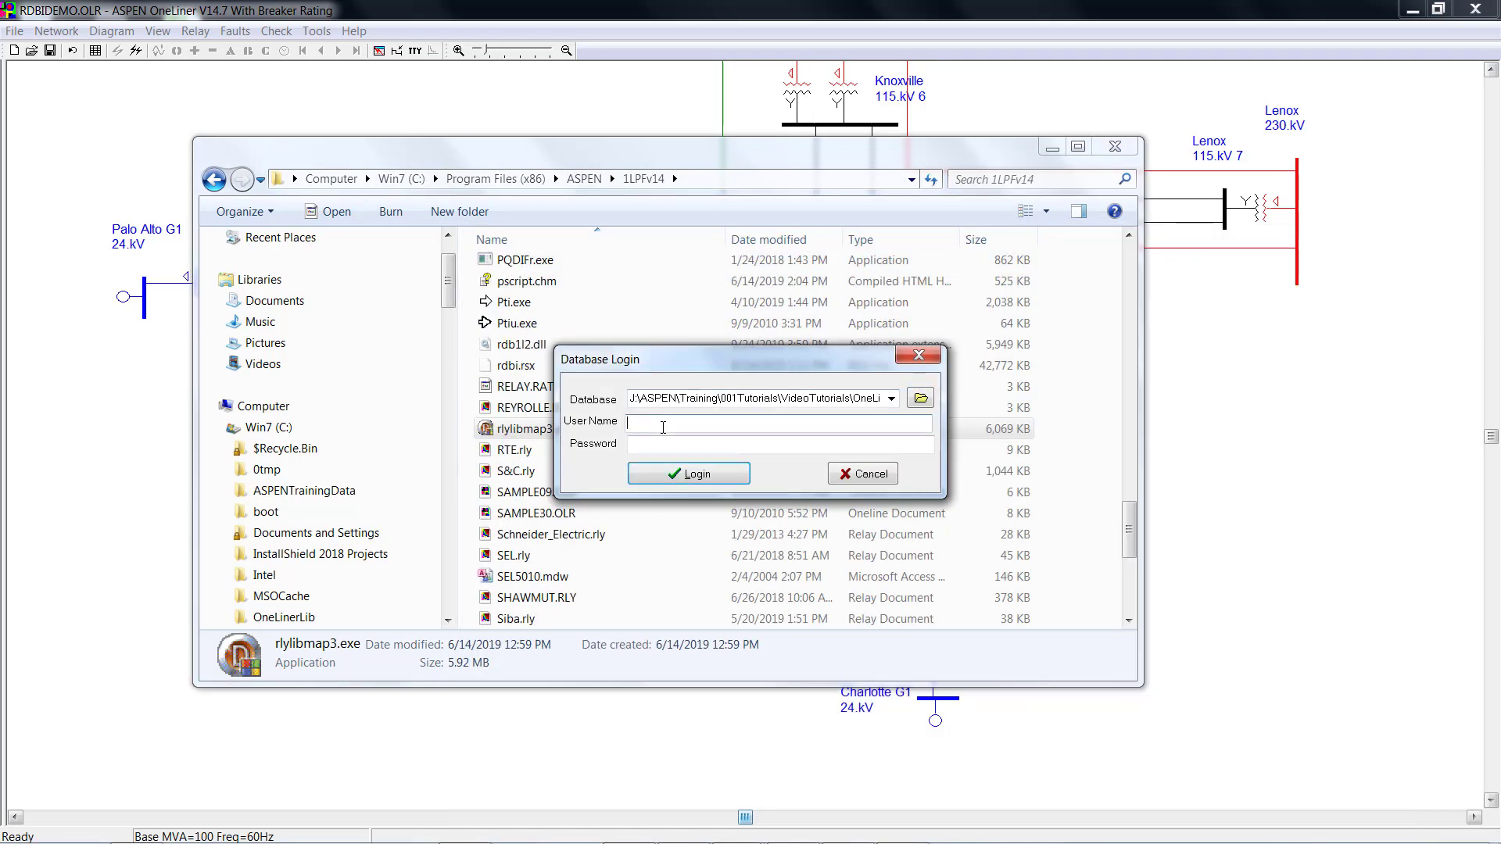
text(admn)
key(Tab)
text(admn)
key(Return)
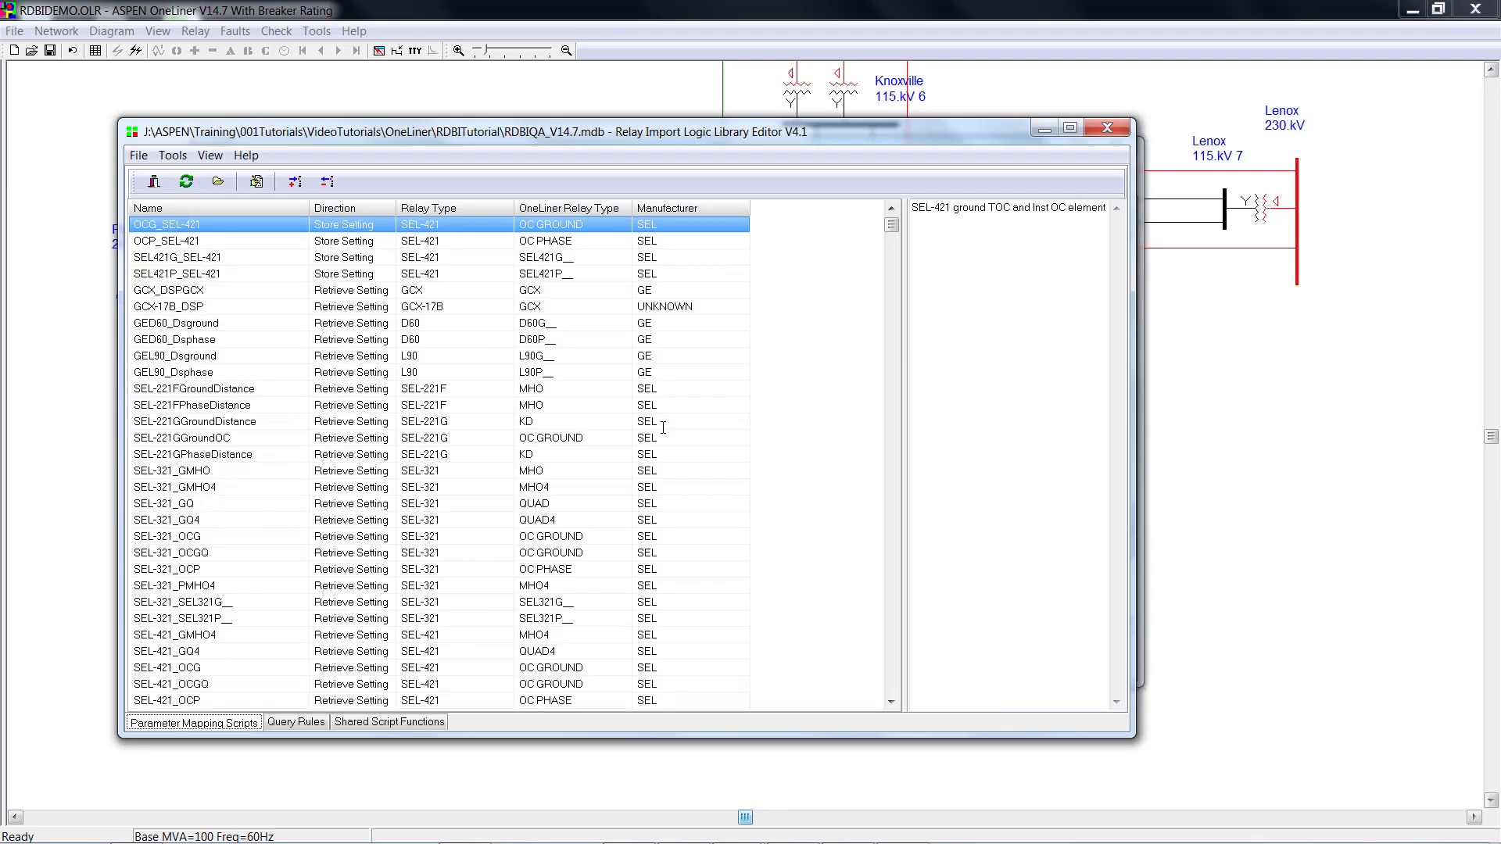
Under Query Rules, add a rule named 'New Rule' and show its Wizard criteria view.
click(295, 726)
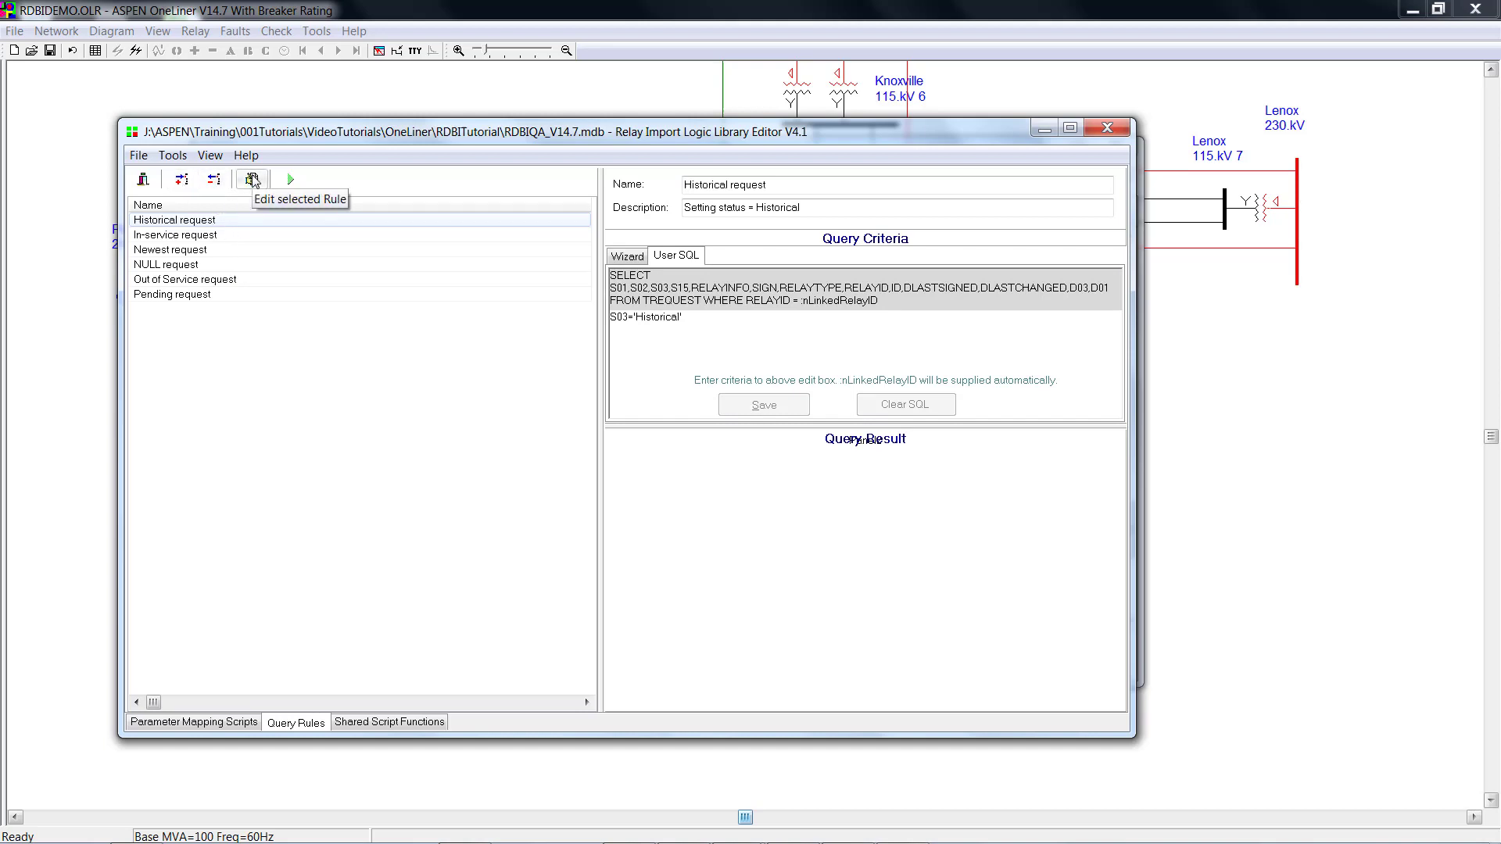
click(186, 181)
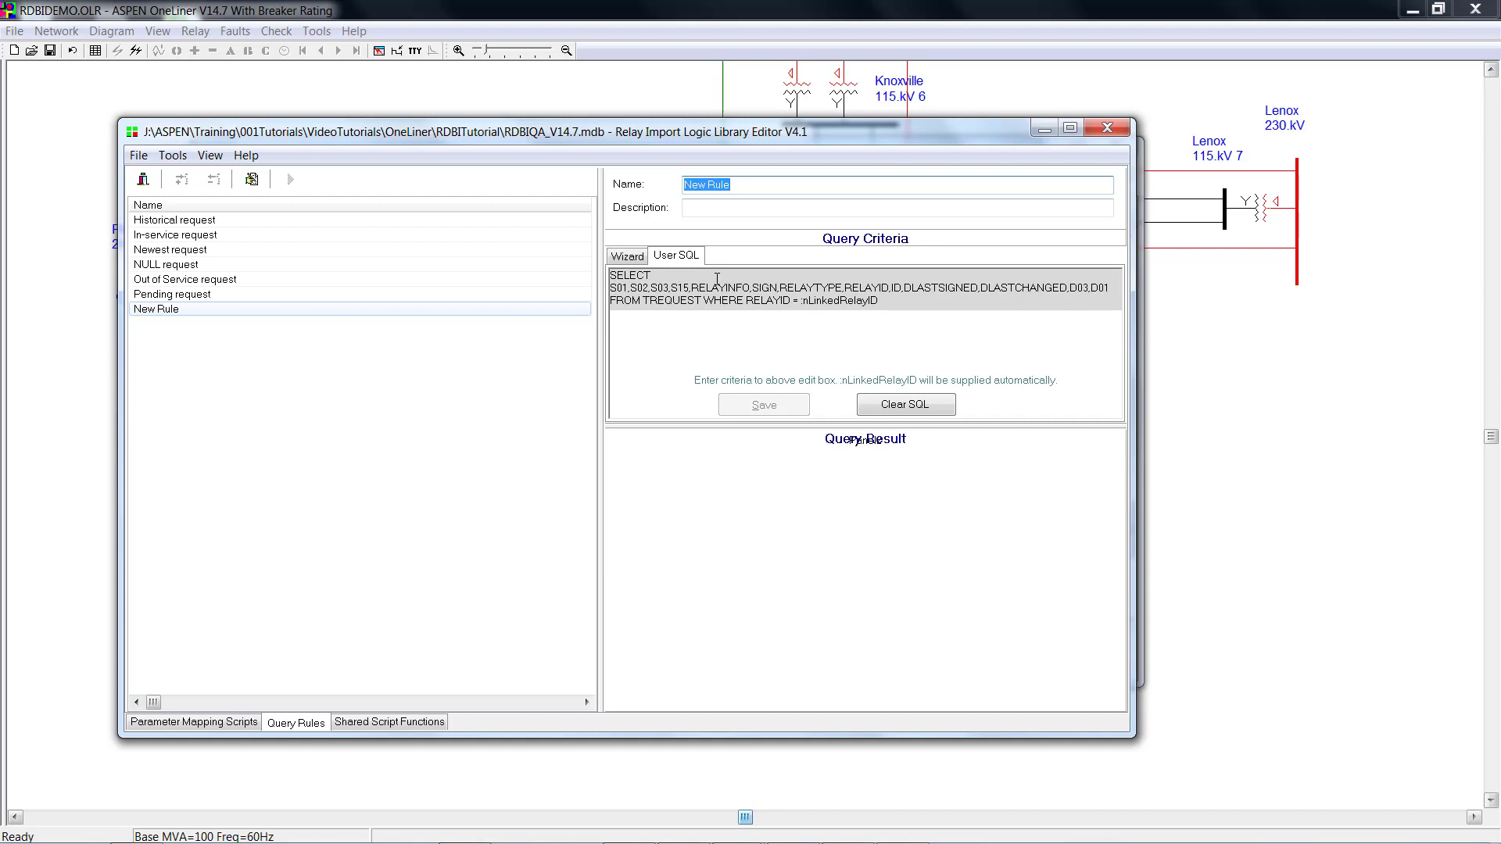
click(635, 262)
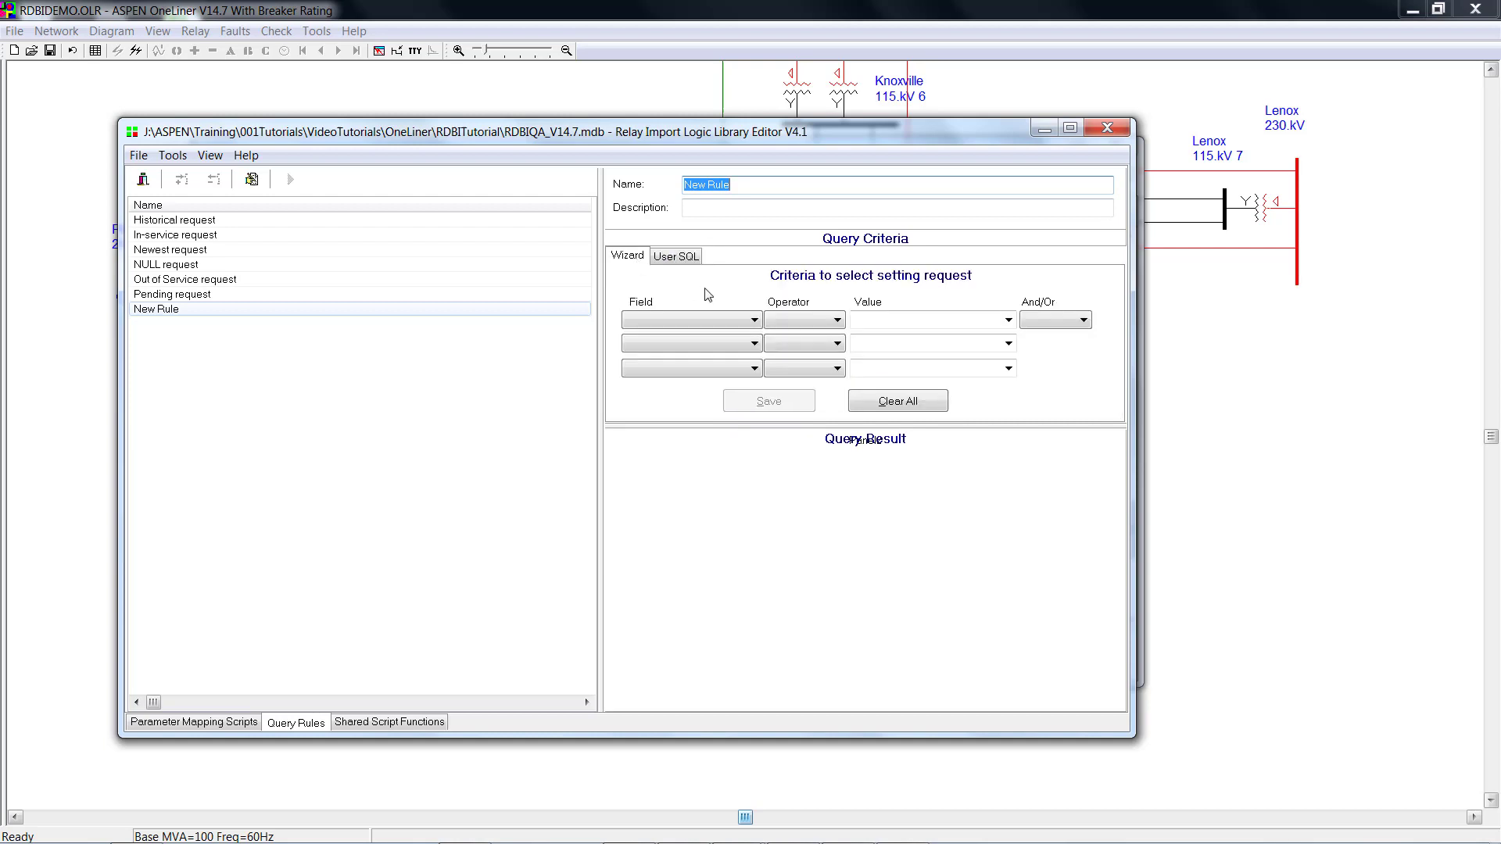